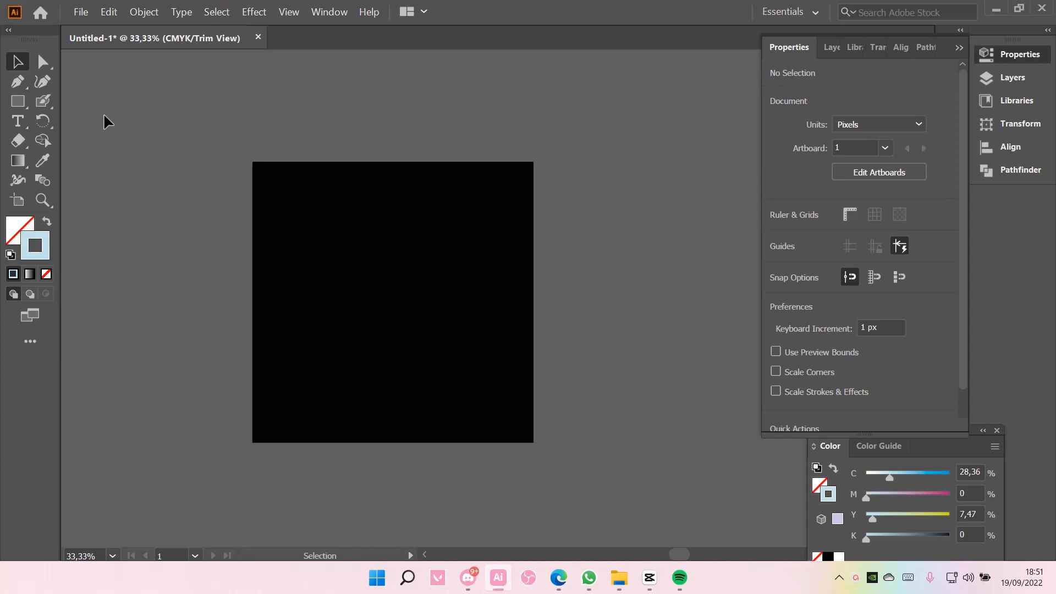
Draw an unfilled square about 944 px wide inside the black background and set its stroke color to #ffbdfc
left_click(18, 100)
left_click_drag(268, 180, 520, 385)
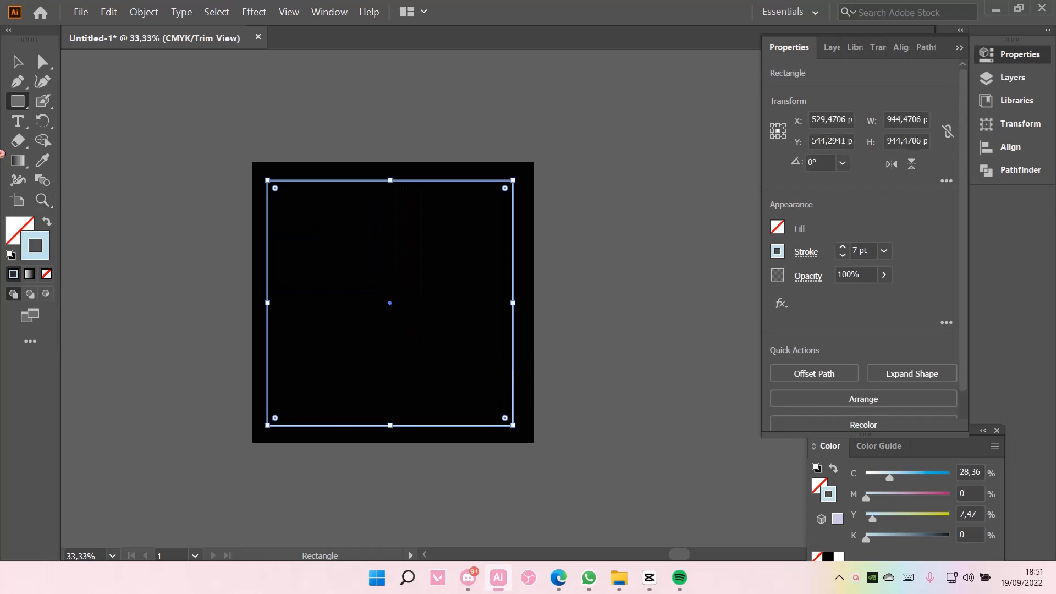
left_click(18, 62)
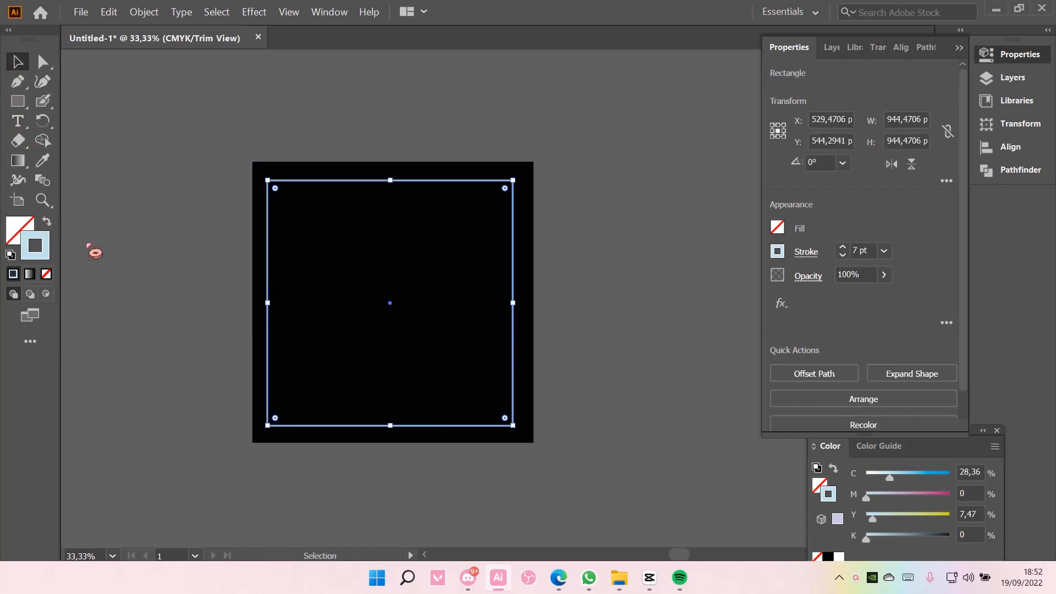
double_click(35, 246)
left_click(757, 286)
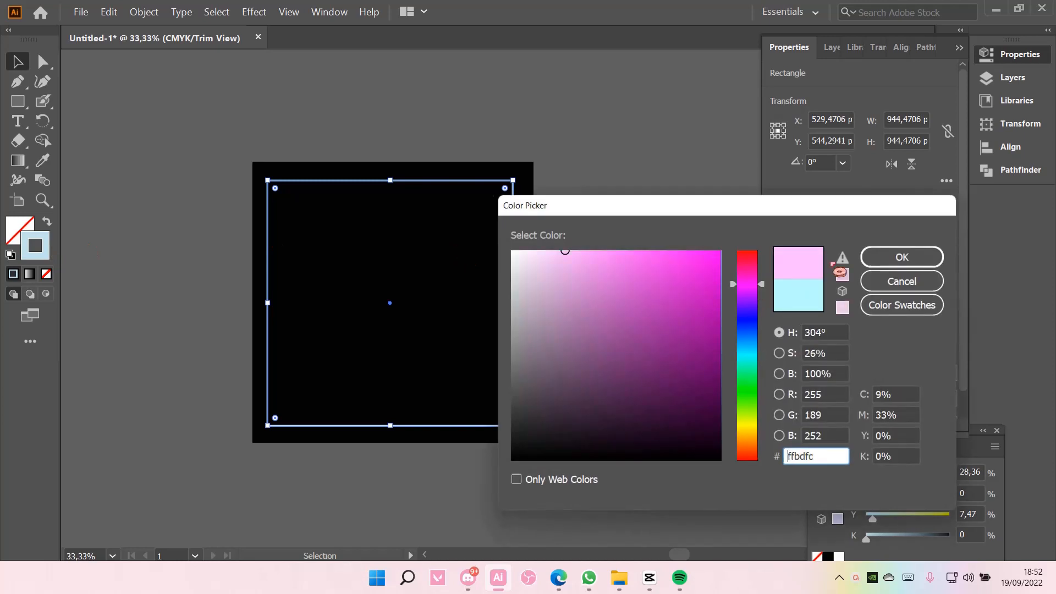
left_click(902, 257)
Transfer the black background square in place onto a new Layer 2 beneath Layer 1, and lock that layer
left_click_drag(522, 275, 521, 275)
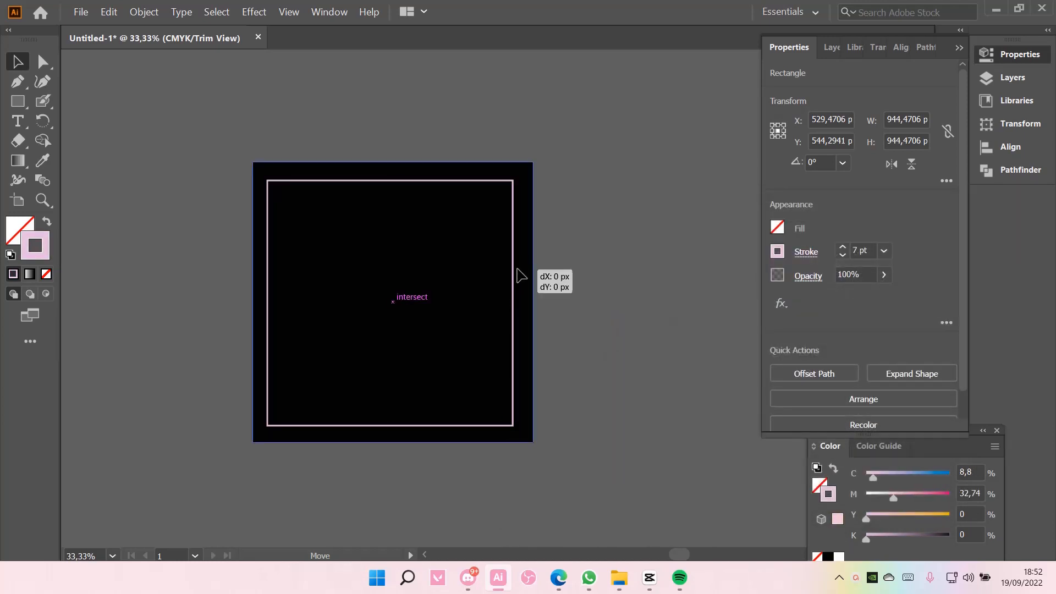
left_click(521, 275)
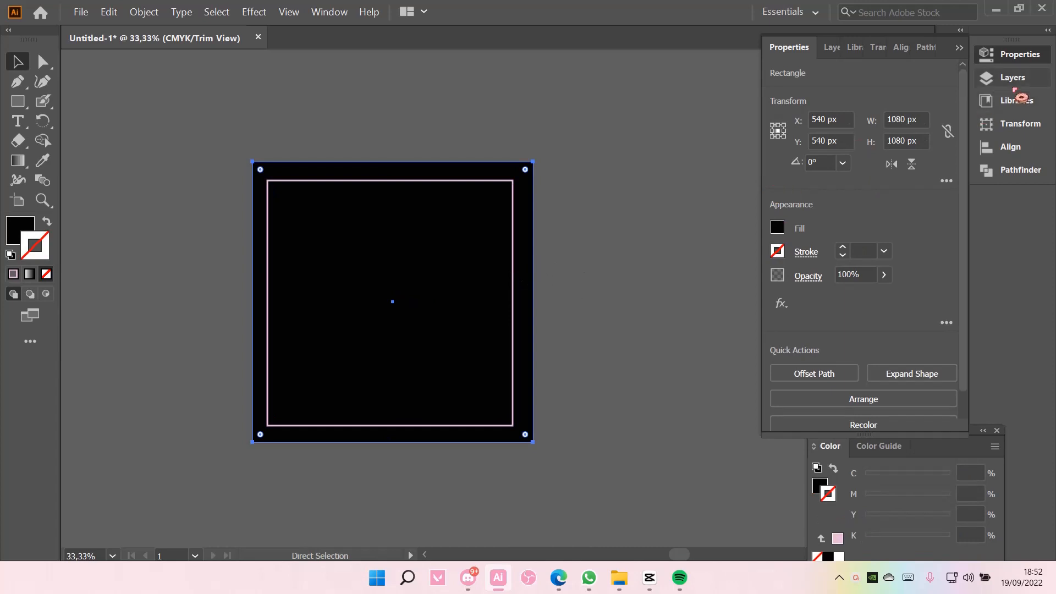
left_click(1013, 78)
left_click(920, 203)
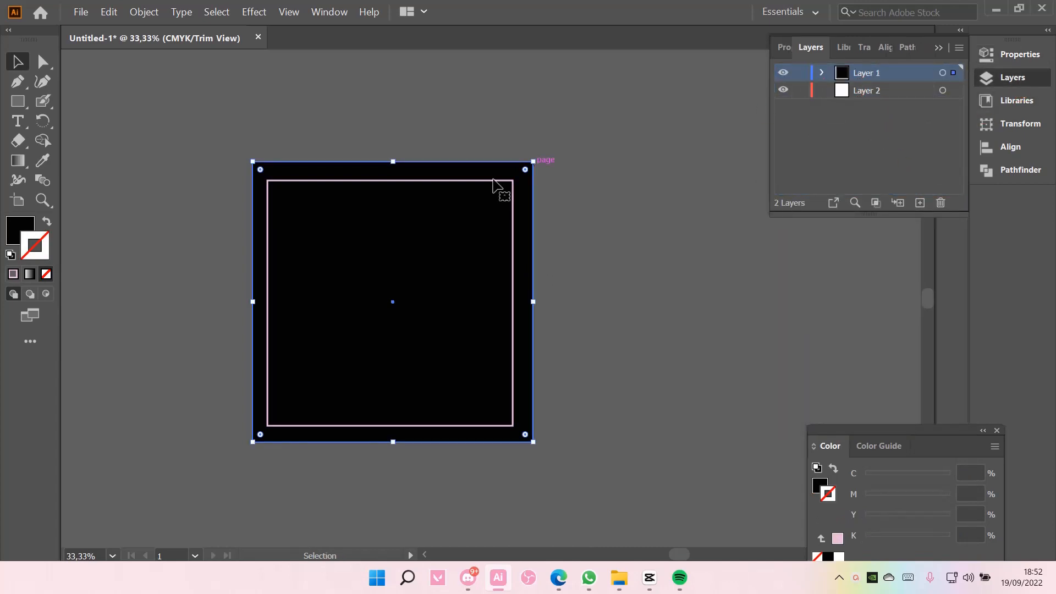
key("ctrl+x")
left_click(882, 93)
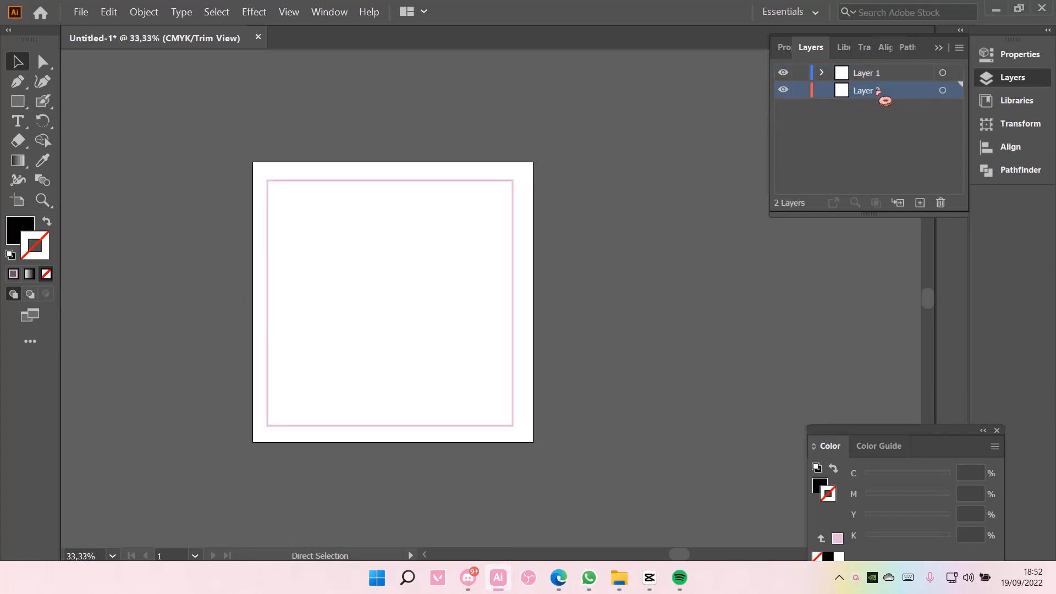
key("ctrl+f")
left_click(801, 91)
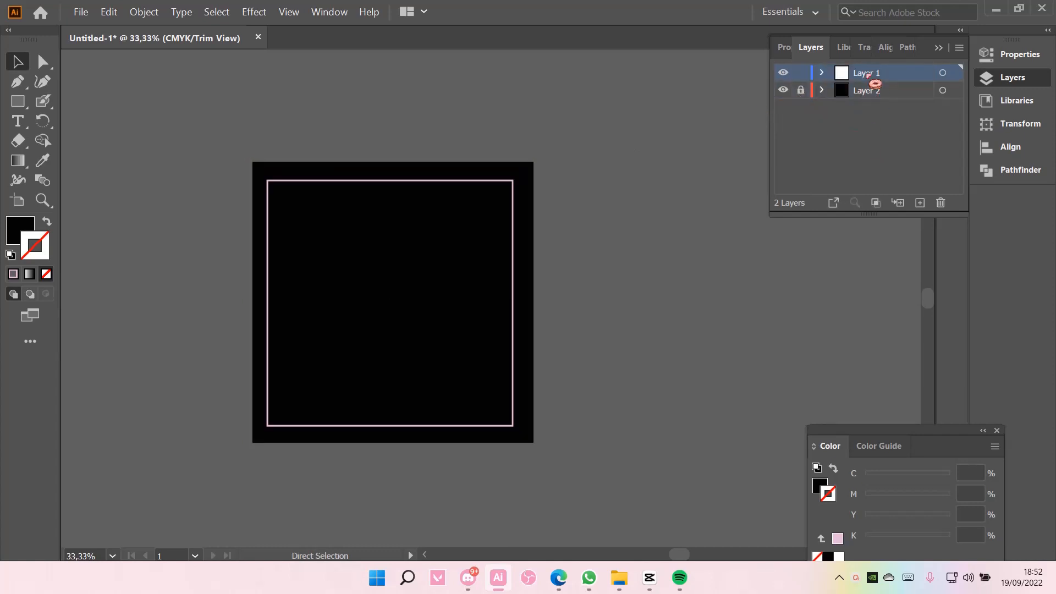
Move the pink square outline slightly to the right, closer to the center of the black background
left_click_drag(512, 247, 519, 250)
left_click(505, 266)
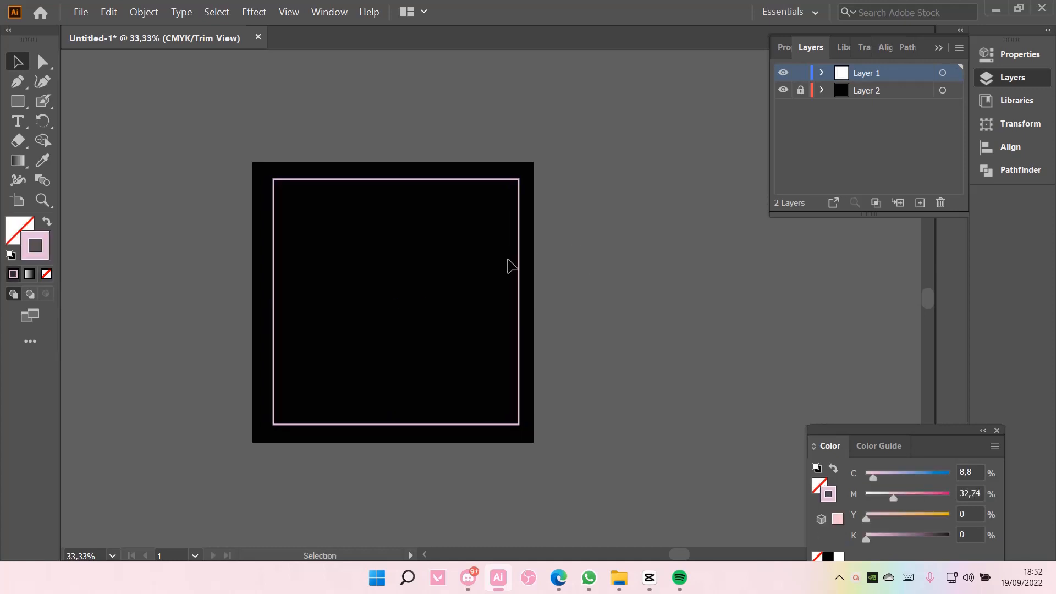
left_click(519, 269)
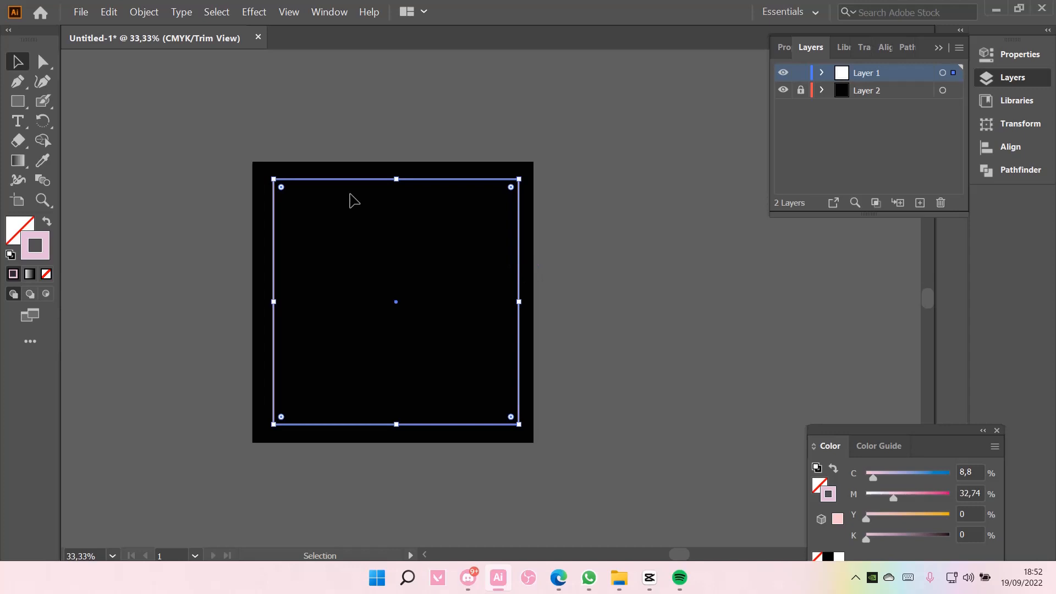
Draw a horizontal line just below the pink square's top edge, extending past both of its sides
left_click(77, 126)
left_click_drag(18, 102, 112, 187)
left_click_drag(263, 187, 526, 194)
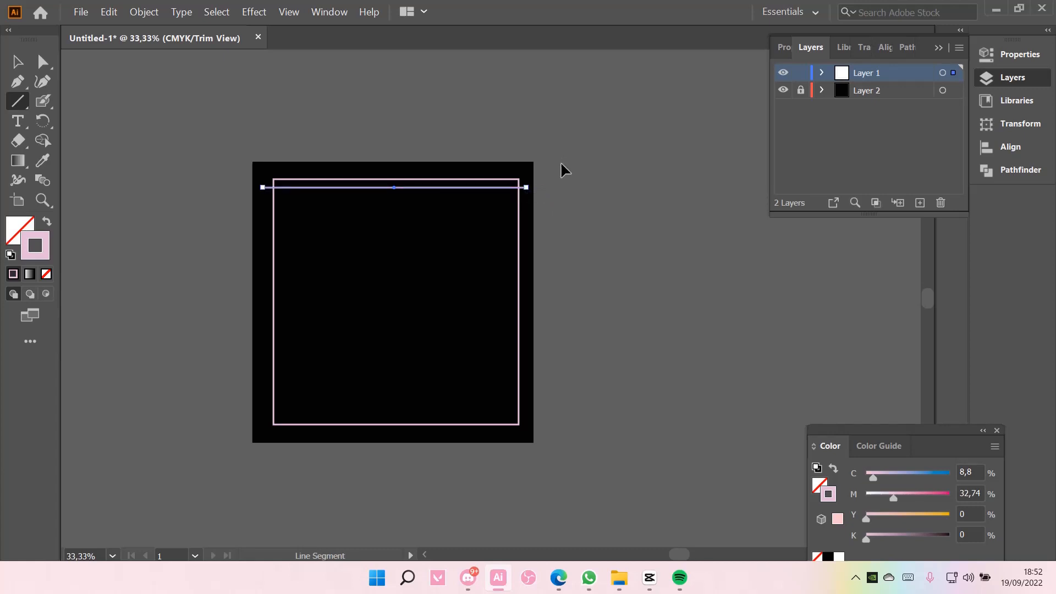
key("ctrl+shift+v")
key("ctrl+d")
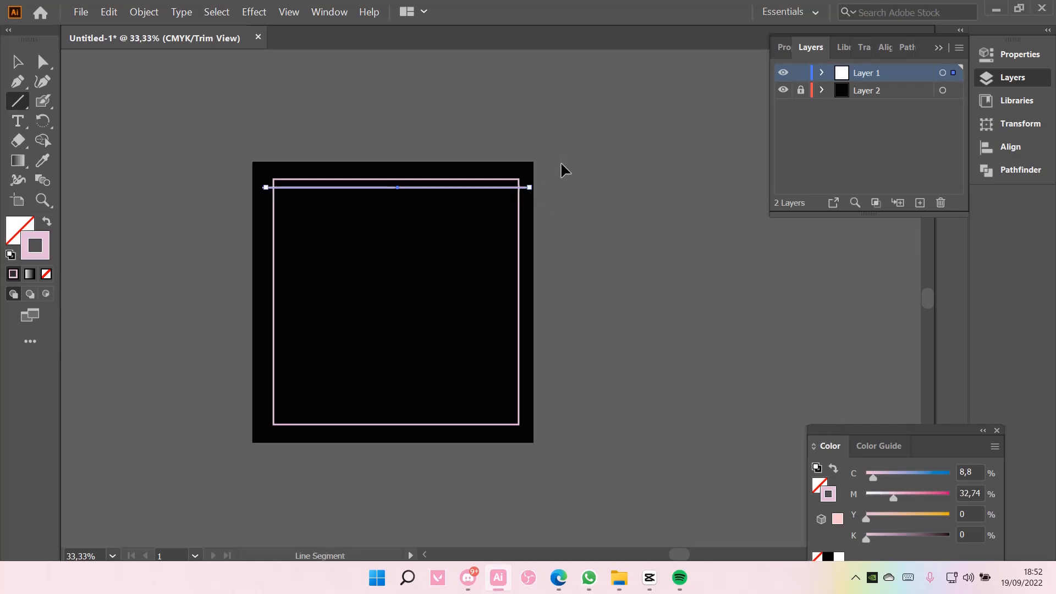
key("ctrl+z")
key("ctrl+shift+z")
key("ctrl+z")
Duplicate the horizontal line a short distance below itself, and duplicate that pair downward to make four evenly spaced lines
key("v")
left_click_drag(379, 187, 380, 197)
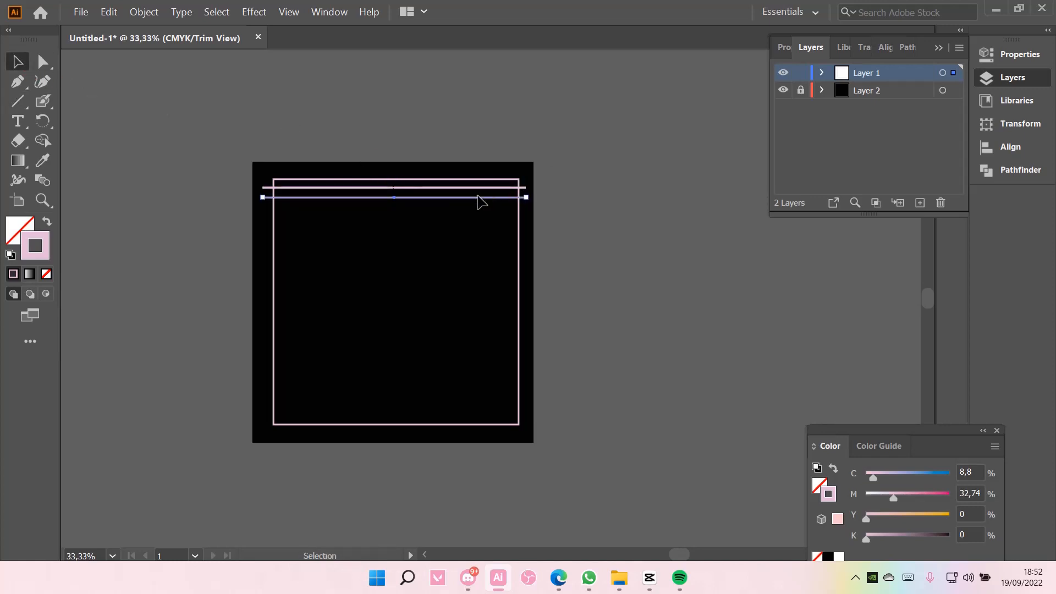
left_click(512, 187)
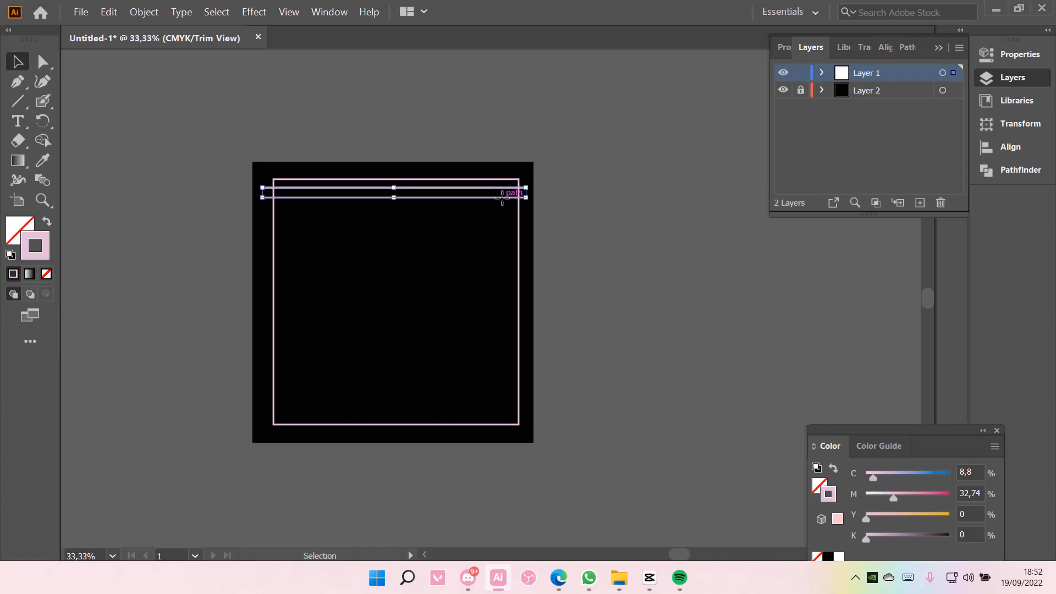
key("ctrl+c")
key("ctrl+shift+v")
key("ctrl+d")
key("ctrl+d")
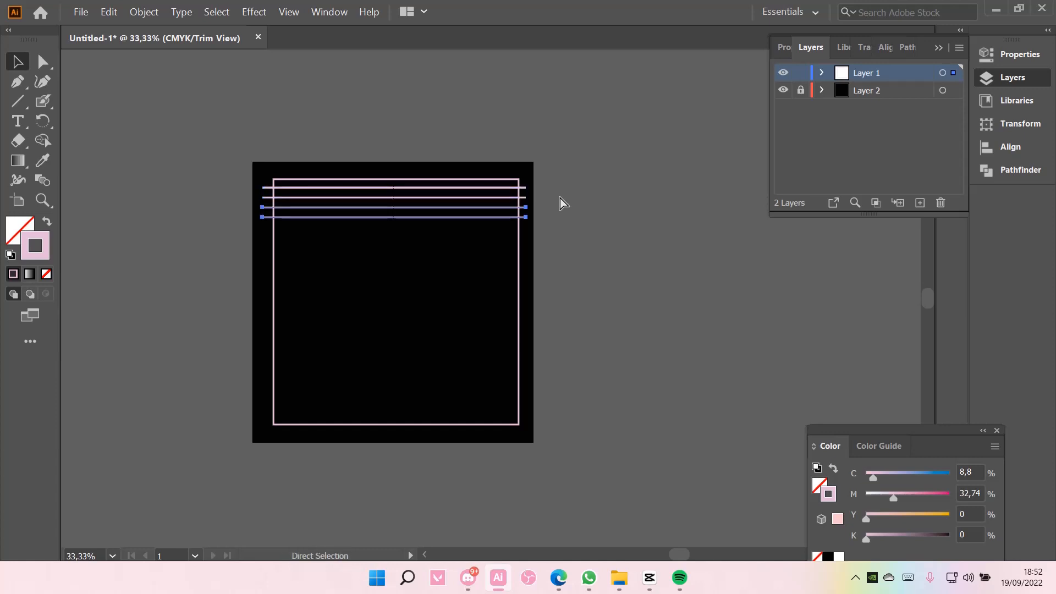
Duplicate the four horizontal lines directly below themselves at the same spacing to make eight lines
left_click(540, 193)
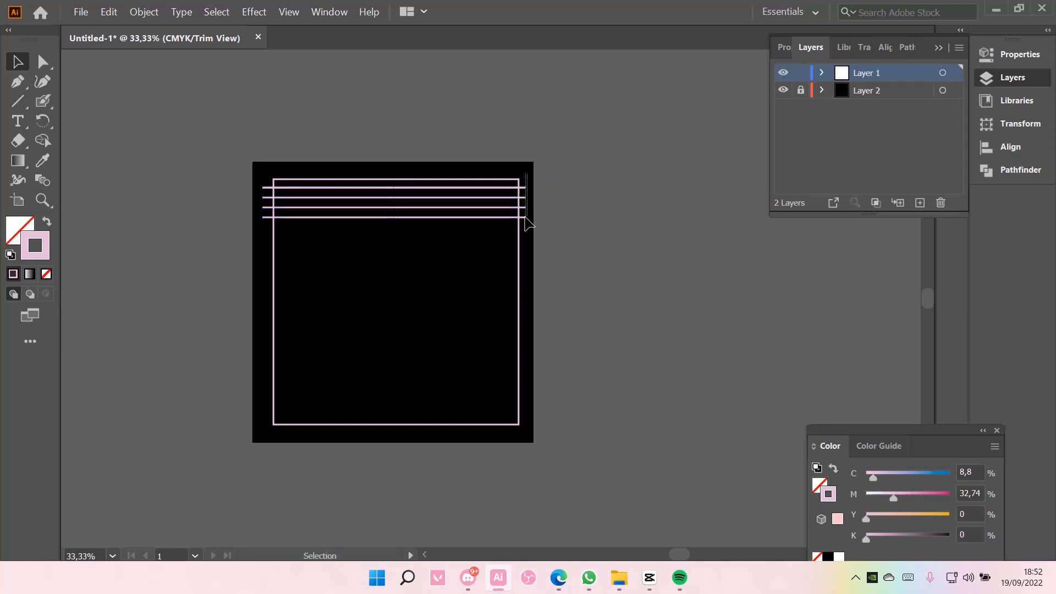
left_click_drag(523, 225, 524, 226)
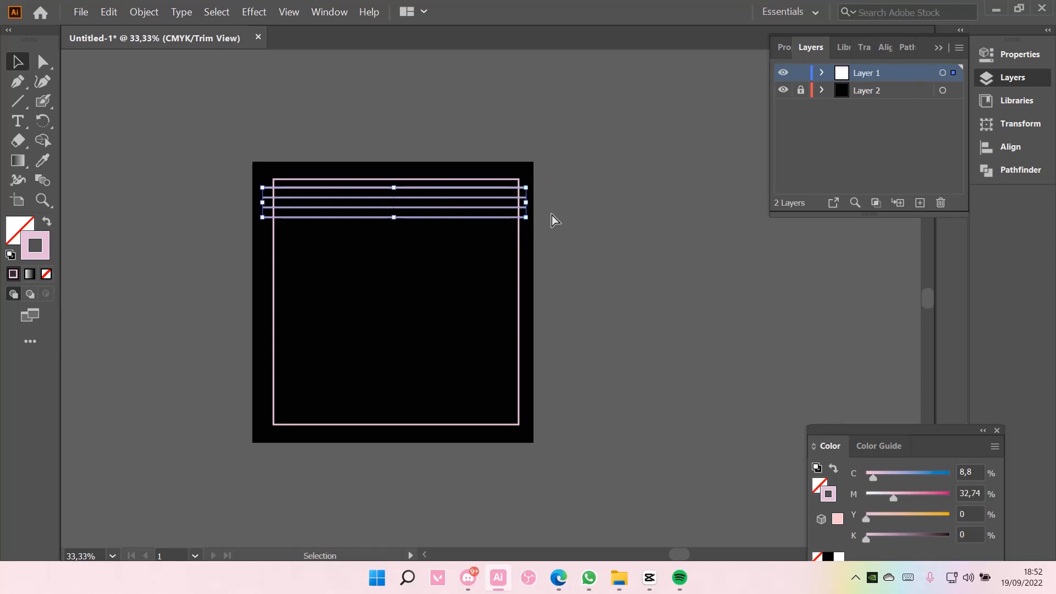
key("ctrl+c")
key("ctrl+f")
key("ctrl+d")
key("ctrl+d")
key("ctrl+d")
key("ctrl+d")
key("ctrl+d")
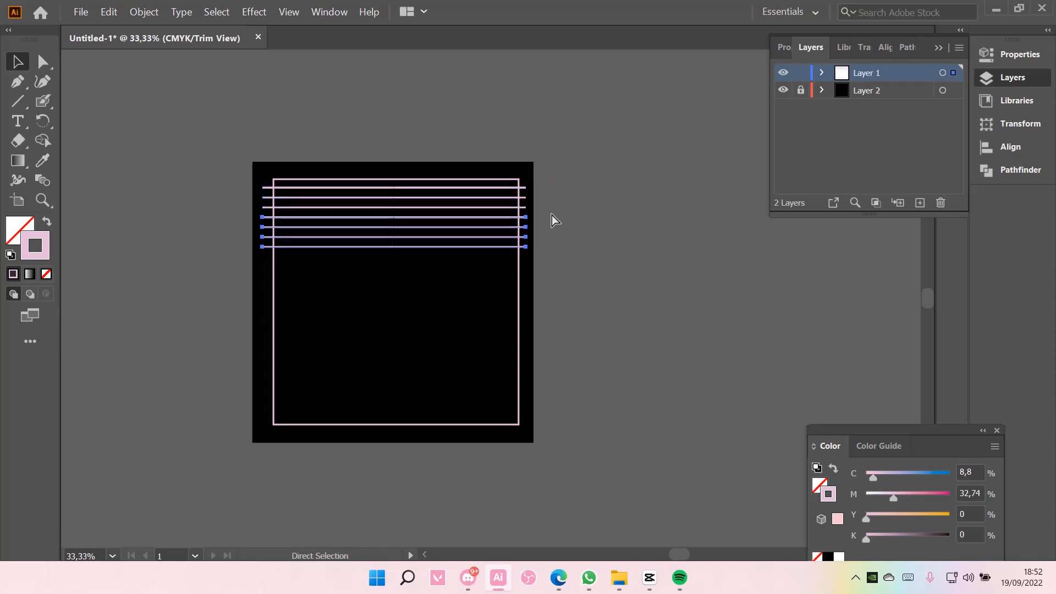
key("ctrl+z")
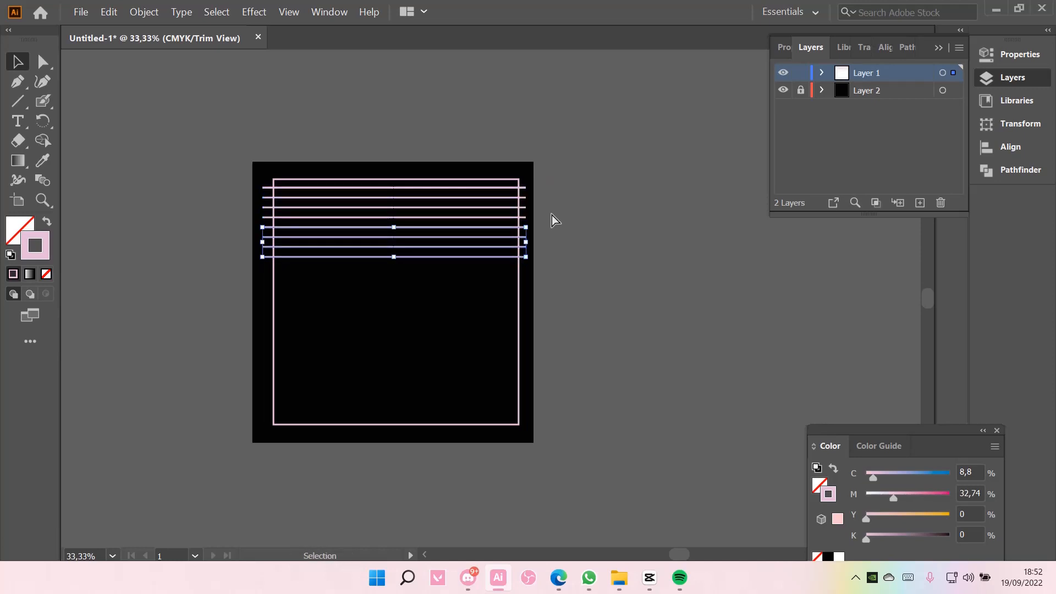
Duplicate the eight horizontal lines directly below themselves at the same spacing to make sixteen lines
left_click(536, 180)
left_click_drag(527, 177, 534, 256)
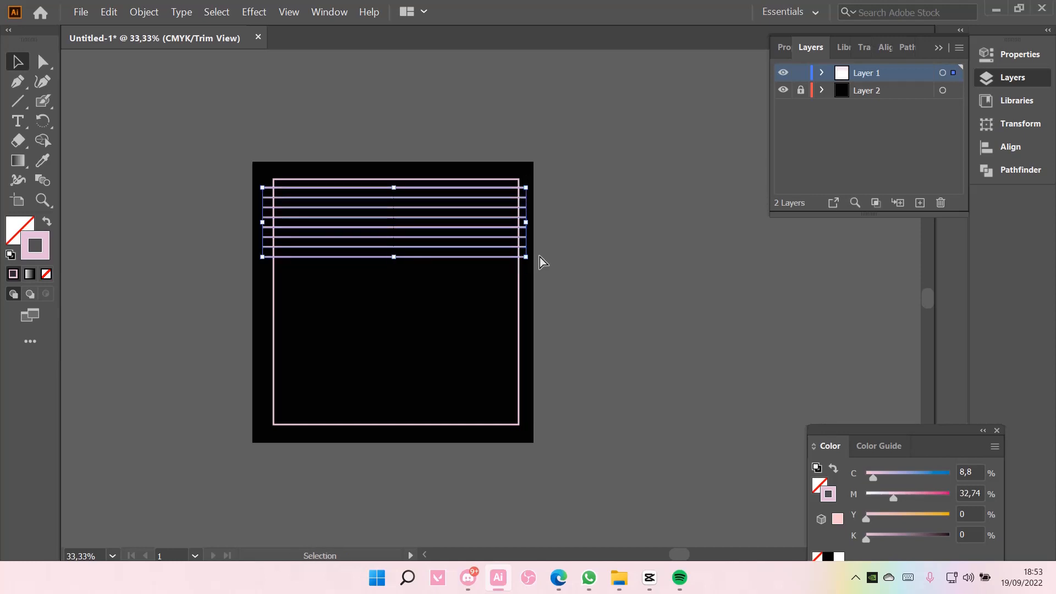
key("ctrl+d")
key("ctrl+d")
key("ctrl+d")
key("ctrl+d")
key("ctrl+d")
key("ctrl+d")
key("ctrl+d")
key("ctrl+d")
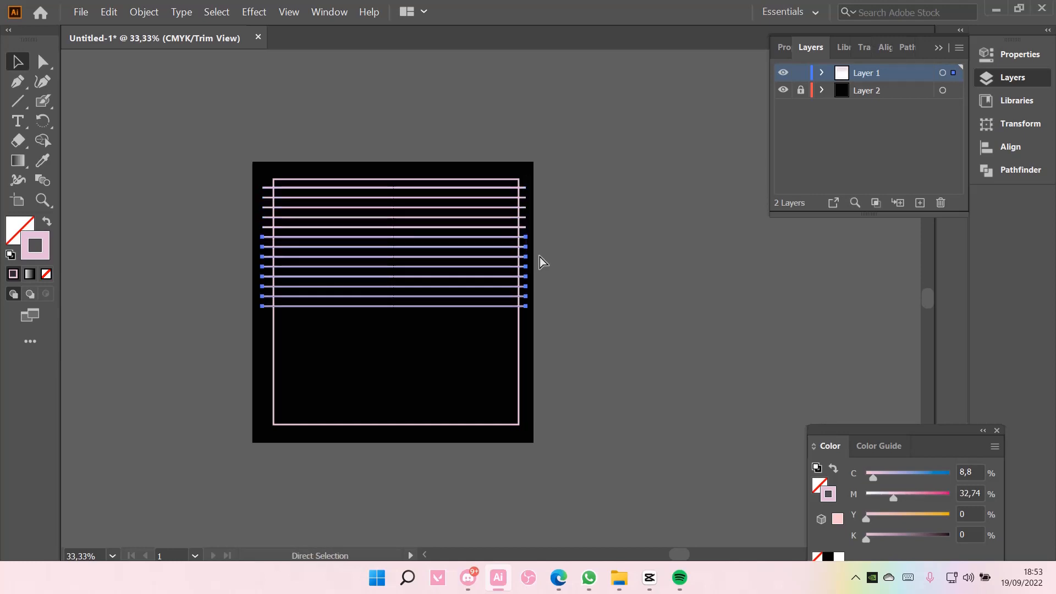
key("ctrl+d")
key("ctrl+z")
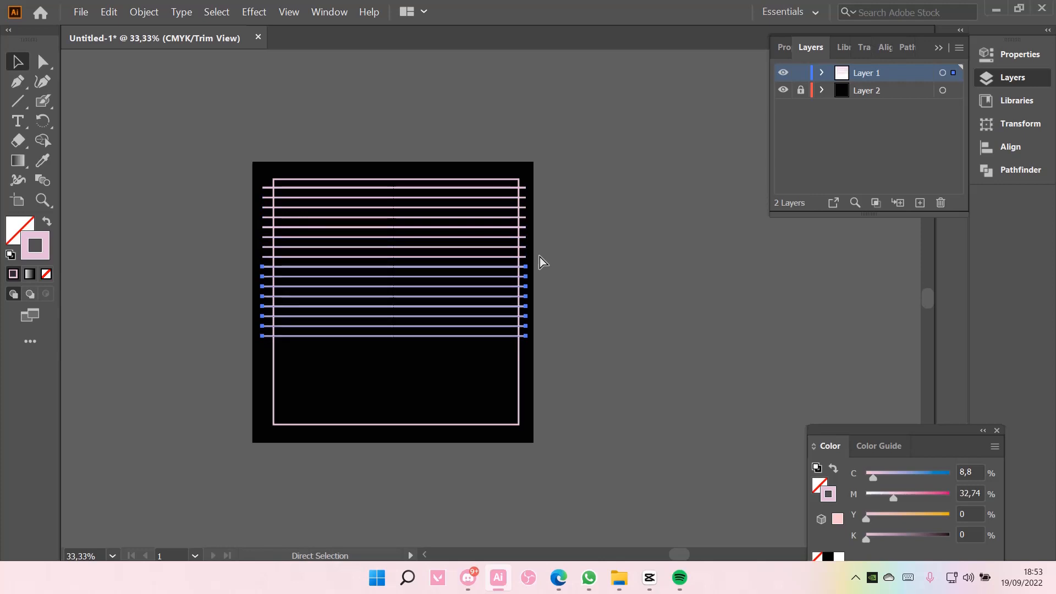
Duplicate the lowest ten horizontal lines downward at the same spacing to fill the rest of the pink square
key("v")
left_click(530, 193)
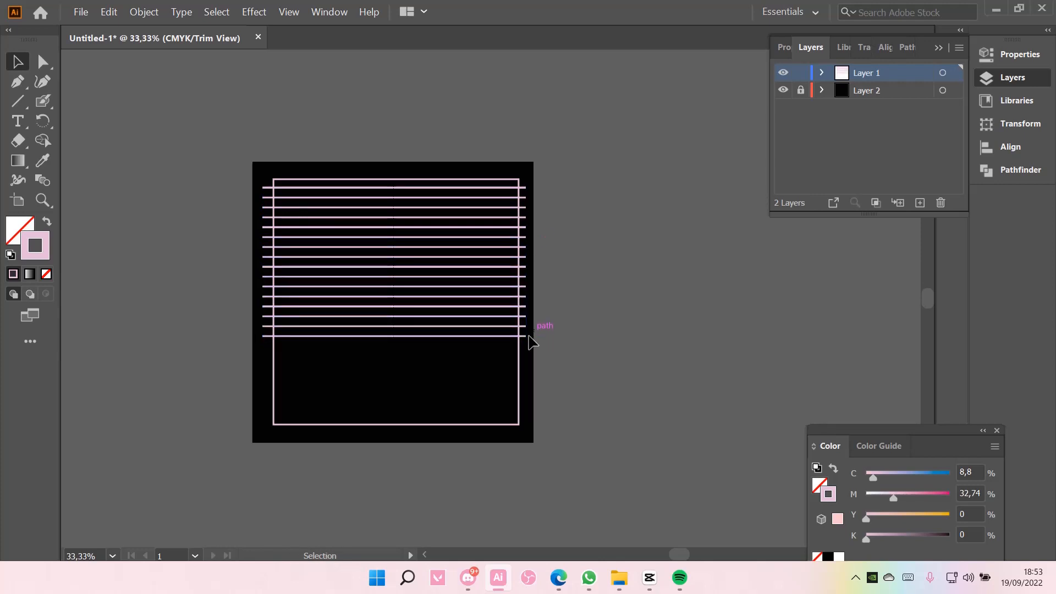
left_click_drag(522, 315, 525, 245)
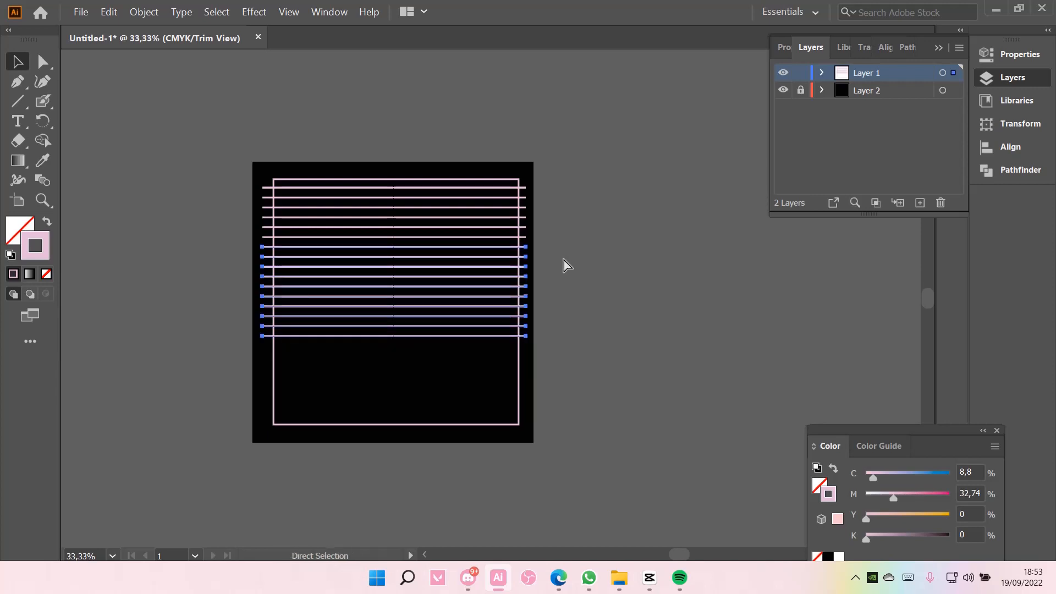
key("Down")
key("Down")
key("Down")
key("Down")
key("Down")
key("Down")
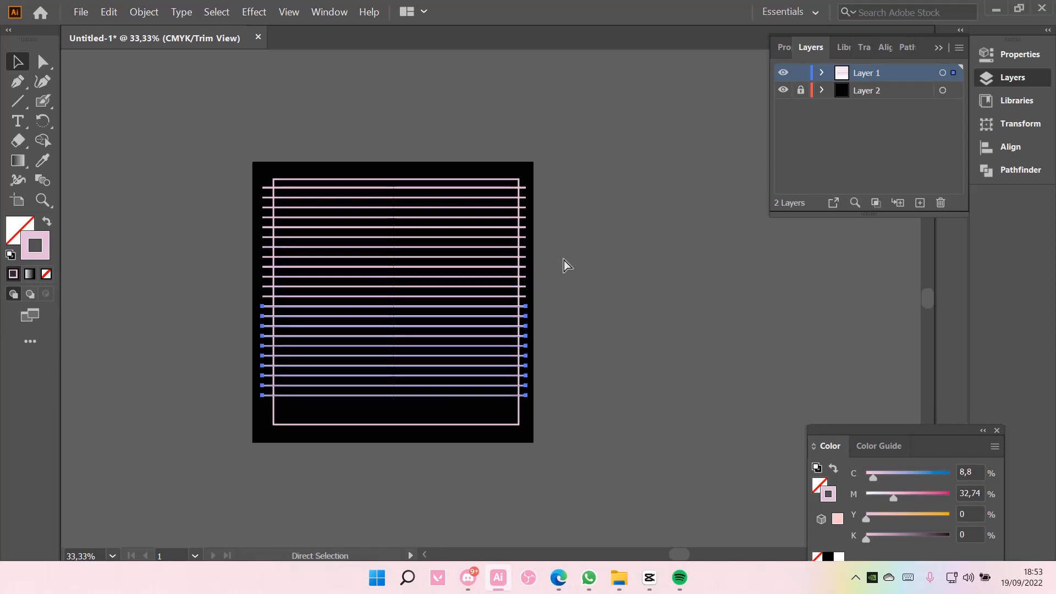
key("Down")
key("Down")
key("Down")
key("Down")
key("Down")
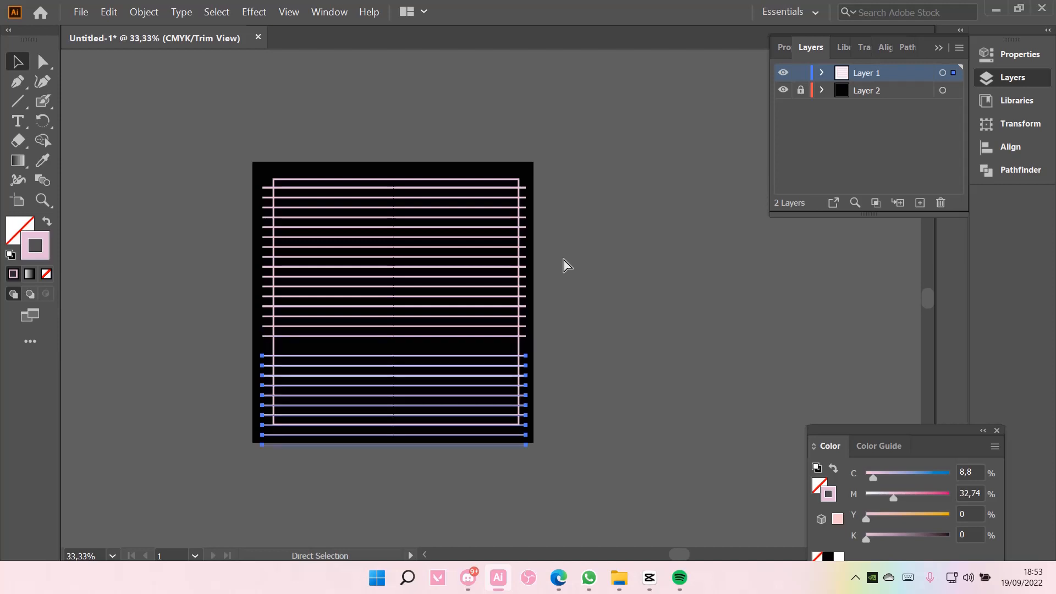
key("Up")
key("v")
left_click(565, 257)
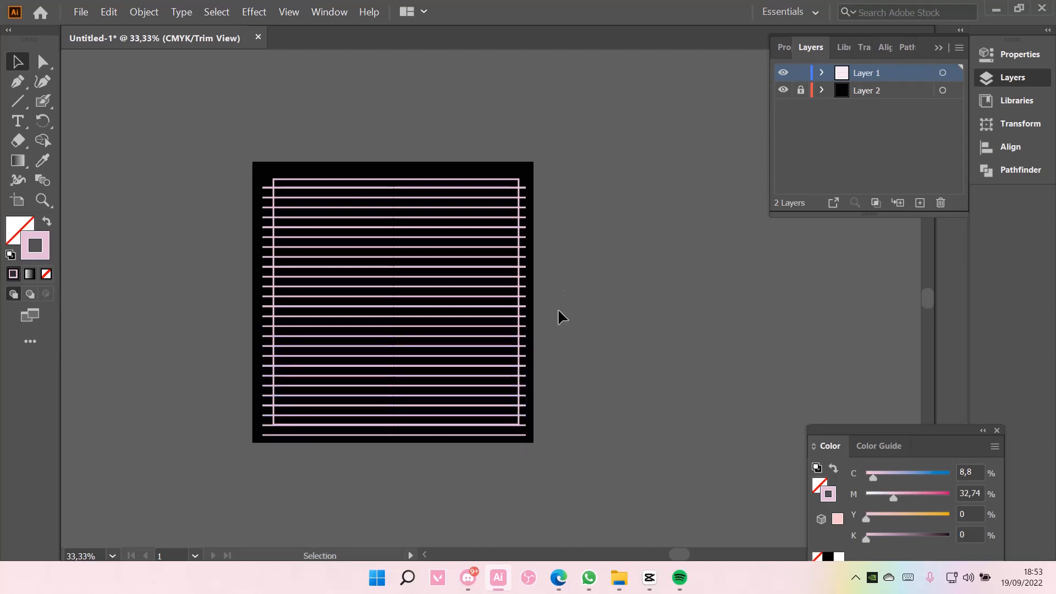
Delete the two lowest horizontal lines, the one below the pink square and the one on its bottom edge
left_click(524, 435)
key("Delete")
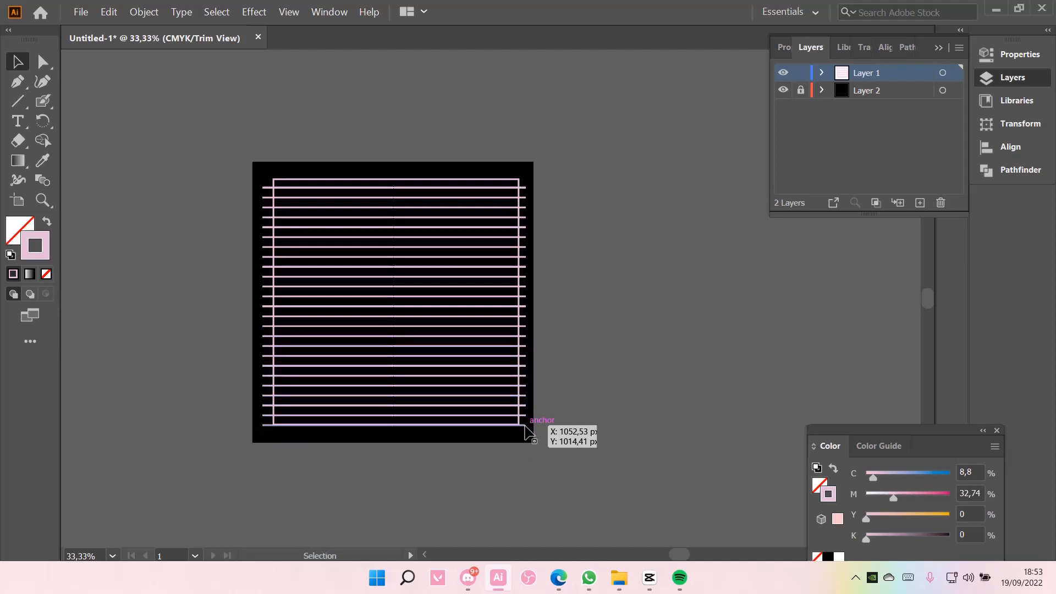
left_click(525, 425)
key("Delete")
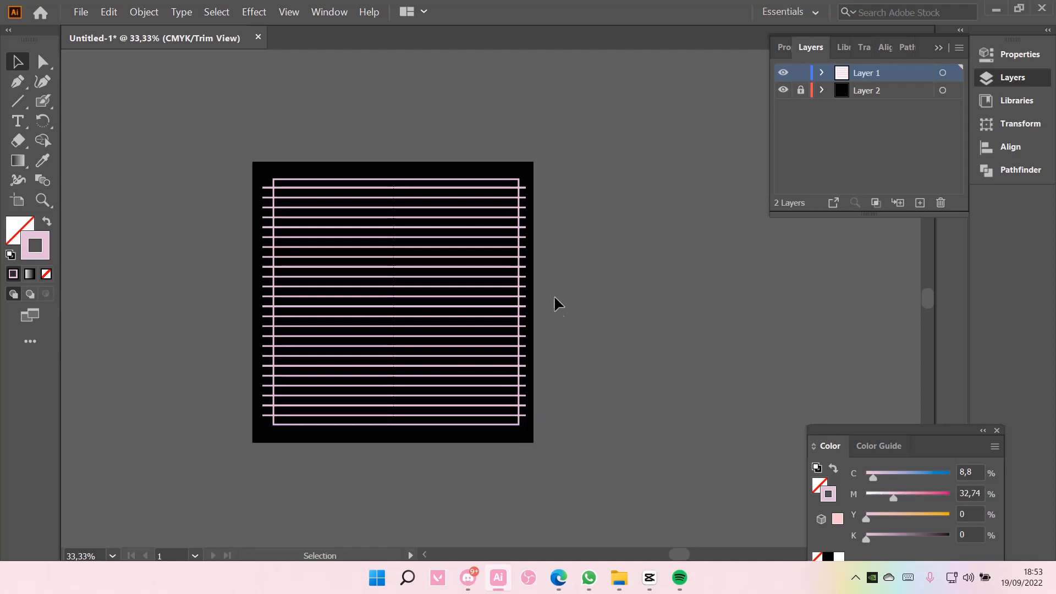
Trim the line ends that overhang both sides of the pink square with the Shape Builder tool
left_click_drag(263, 169, 543, 438)
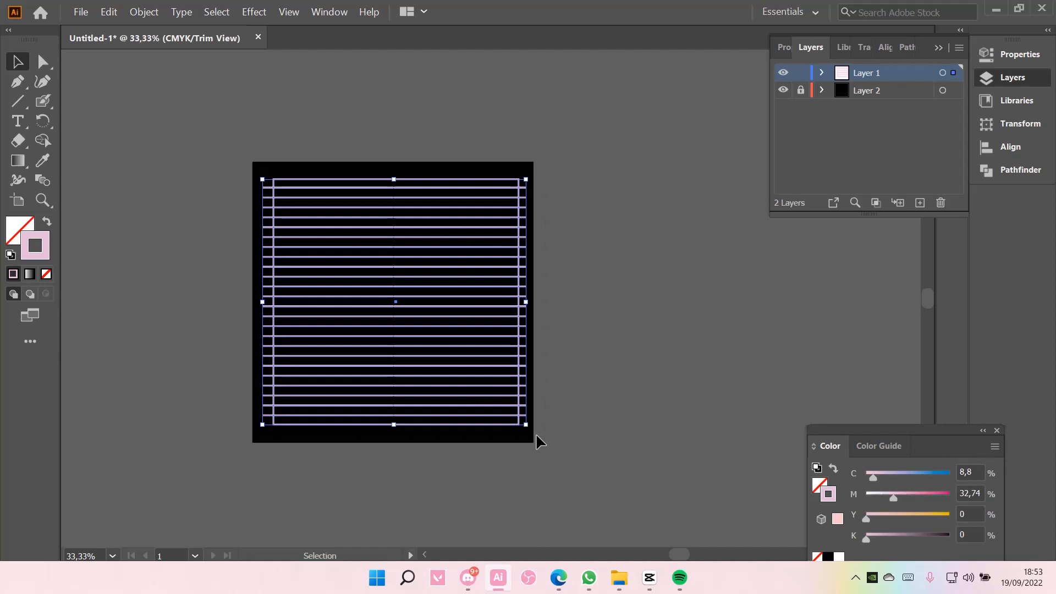
left_click(43, 140)
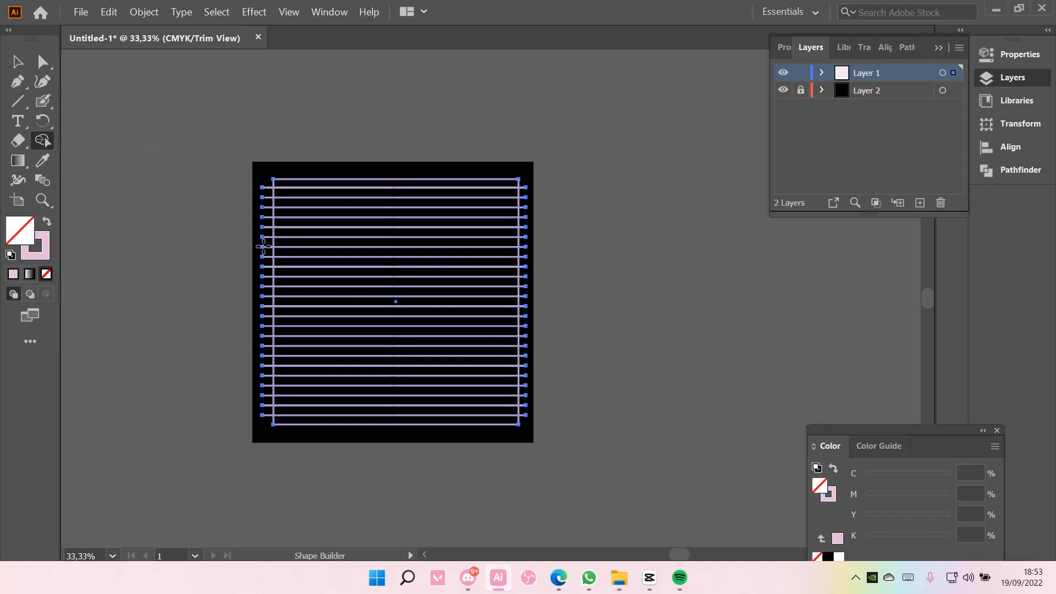
left_click_drag(266, 417, 267, 419)
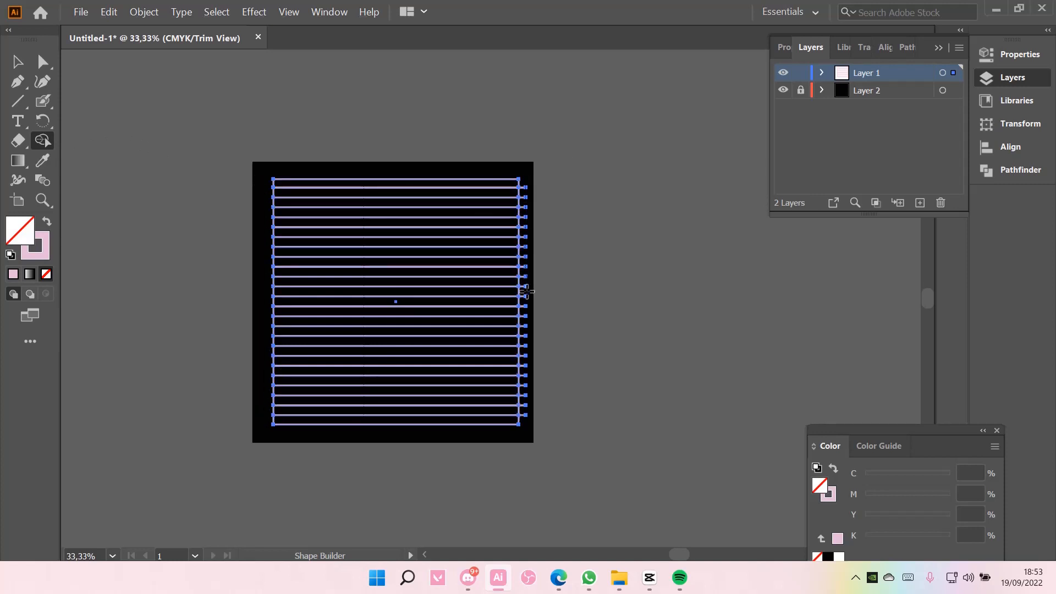
left_click_drag(524, 420, 524, 419)
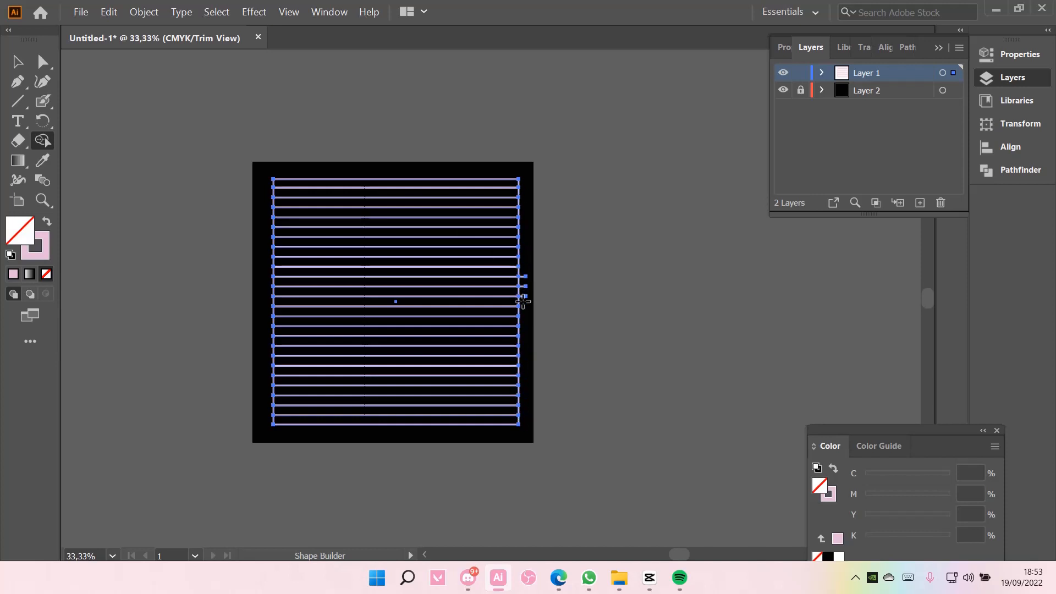
Move the whole lined square slightly to the left on the black background
left_click(18, 62)
left_click_drag(178, 114, 548, 391)
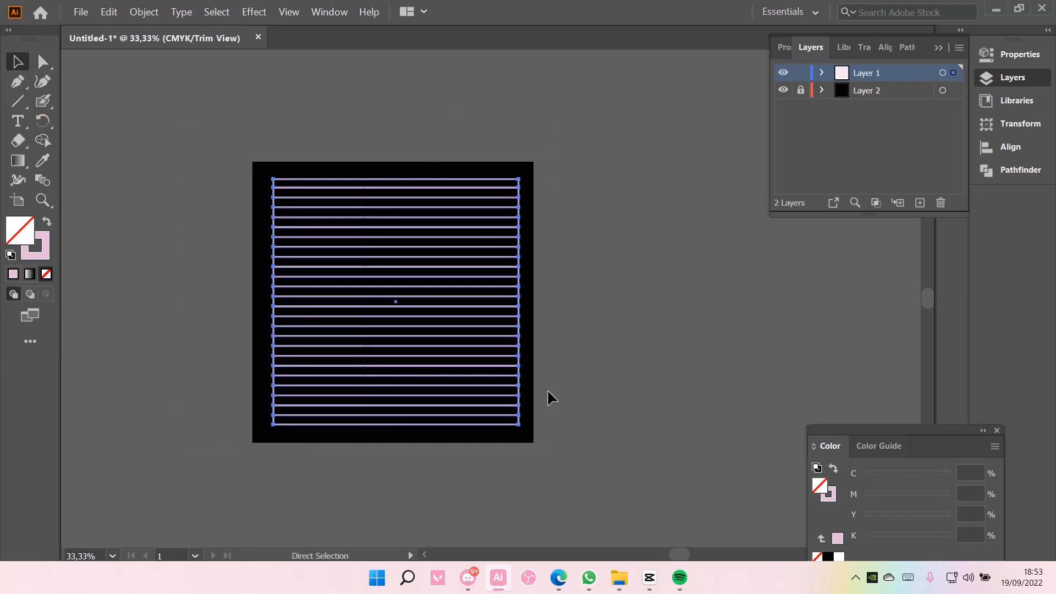
left_click_drag(427, 307, 415, 307)
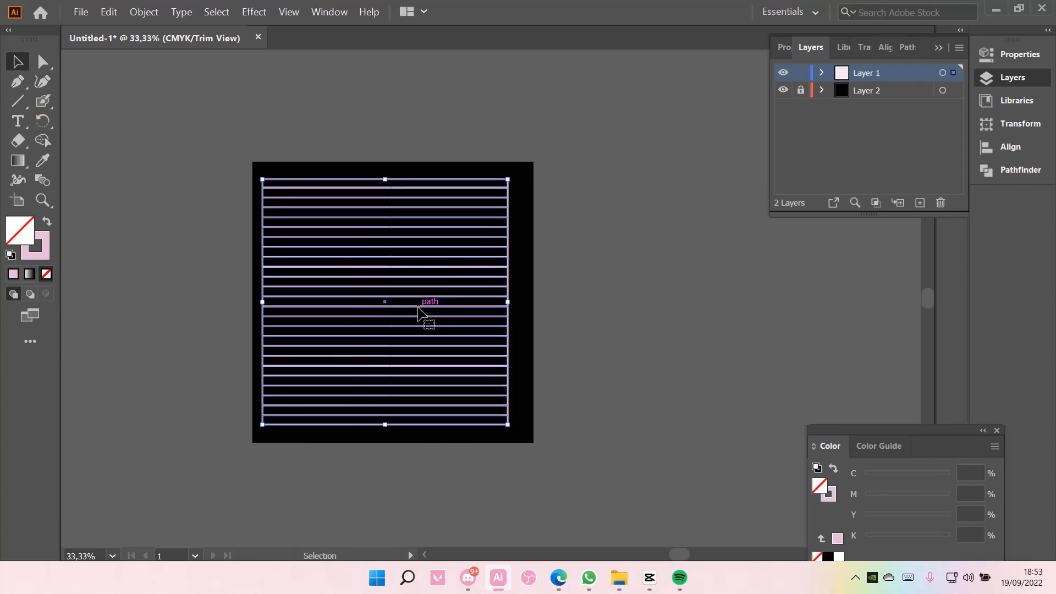
Undo the last move of the lined square and shift it left by a smaller amount, centring it on the black background
key("ctrl+z")
left_click(607, 314)
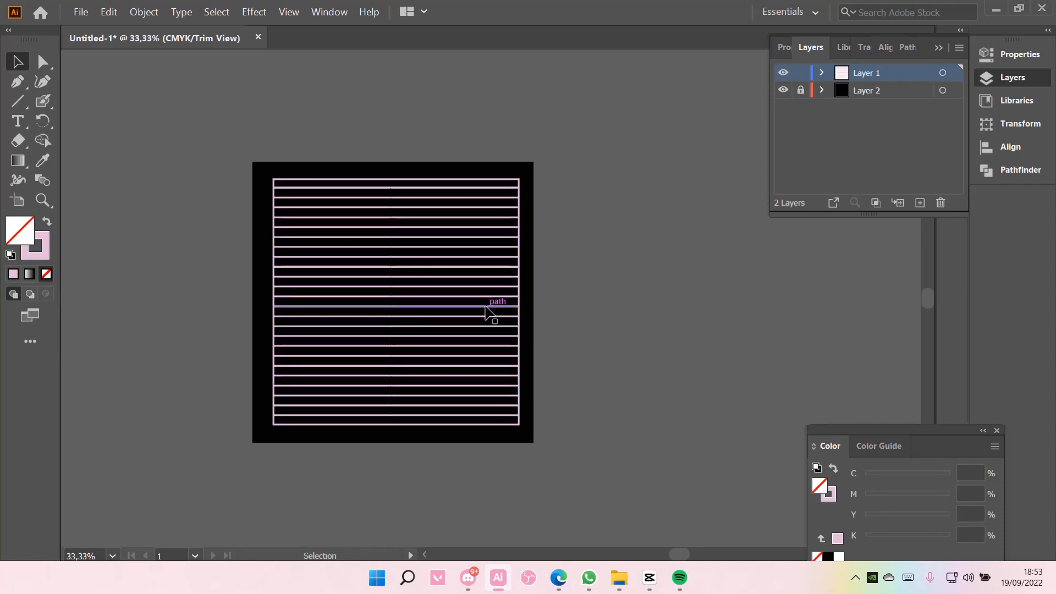
left_click_drag(495, 303, 484, 312)
left_click(601, 304)
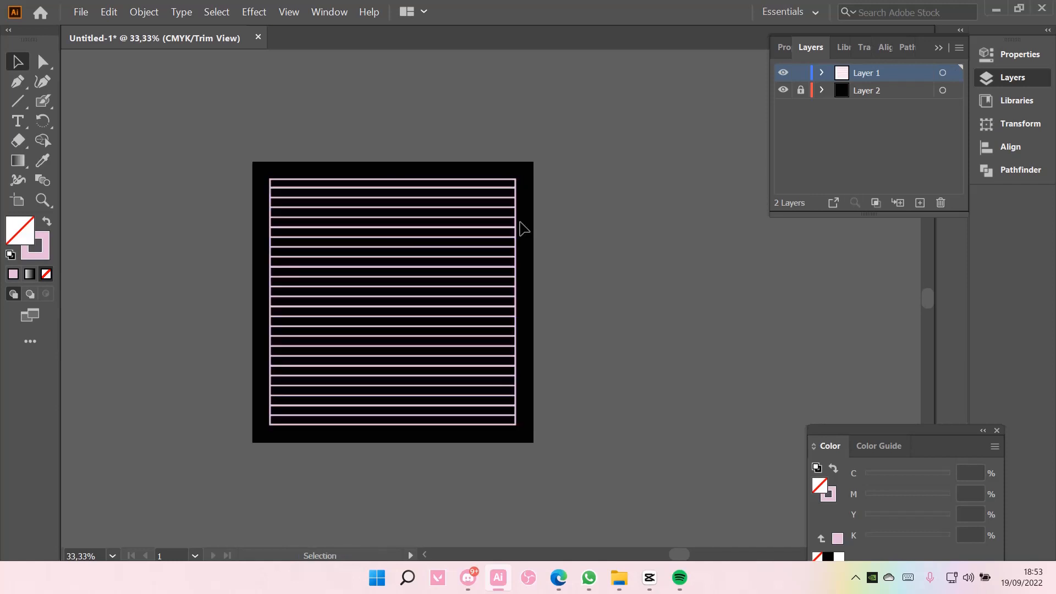
Apply an envelope mesh with 3 rows and 3 columns to the whole lined square
left_click(308, 186)
left_click(144, 11)
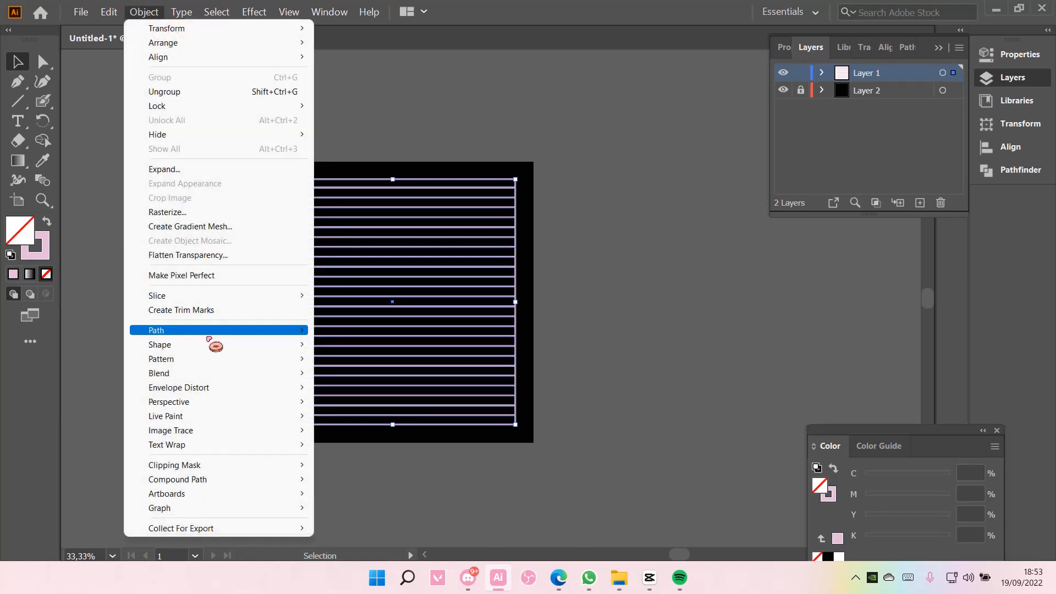
mouse_move(213, 389)
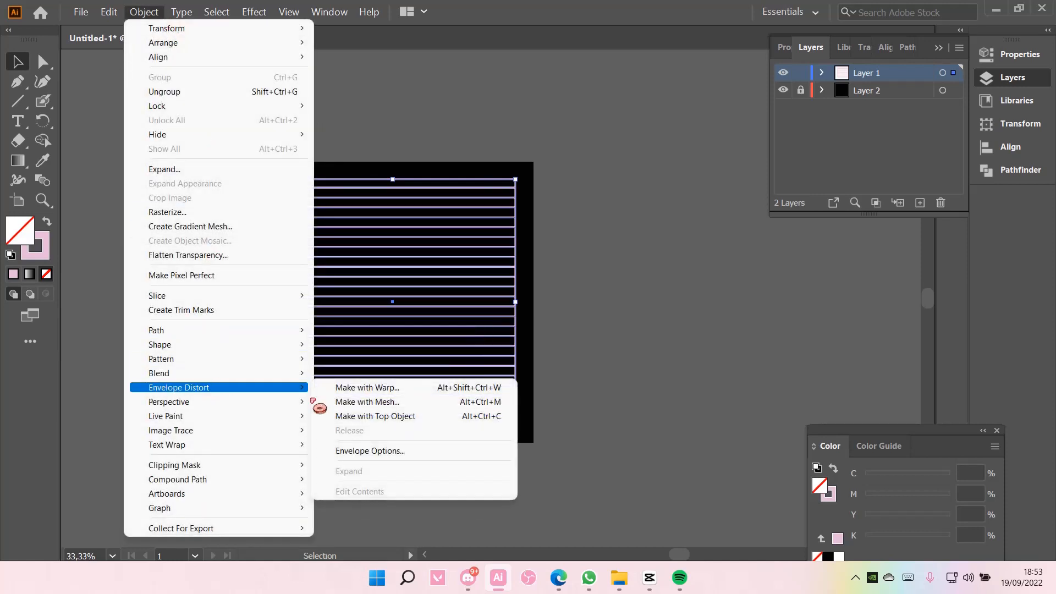
left_click(397, 405)
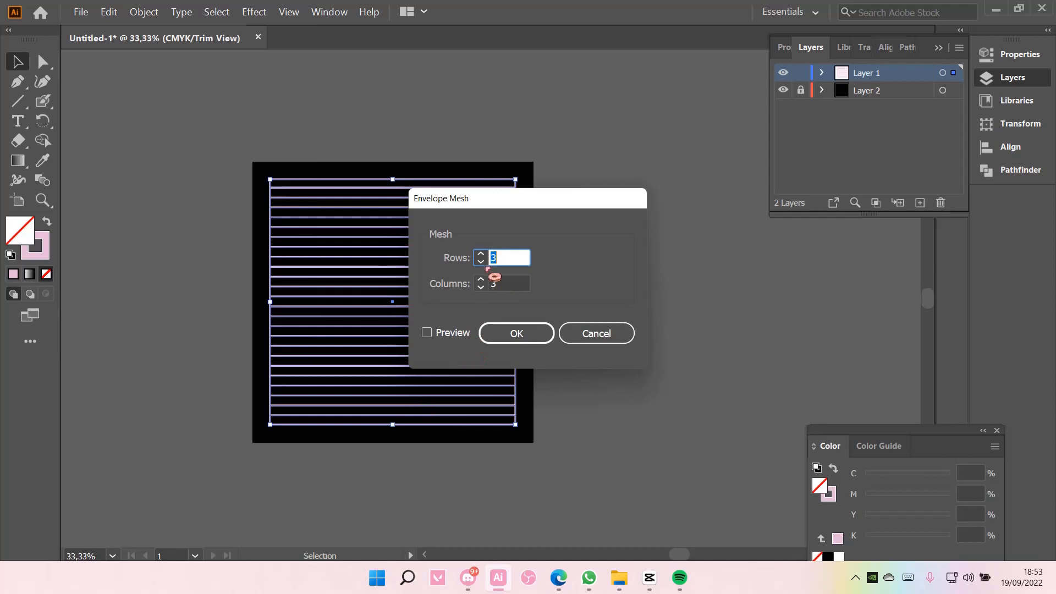
left_click(520, 339)
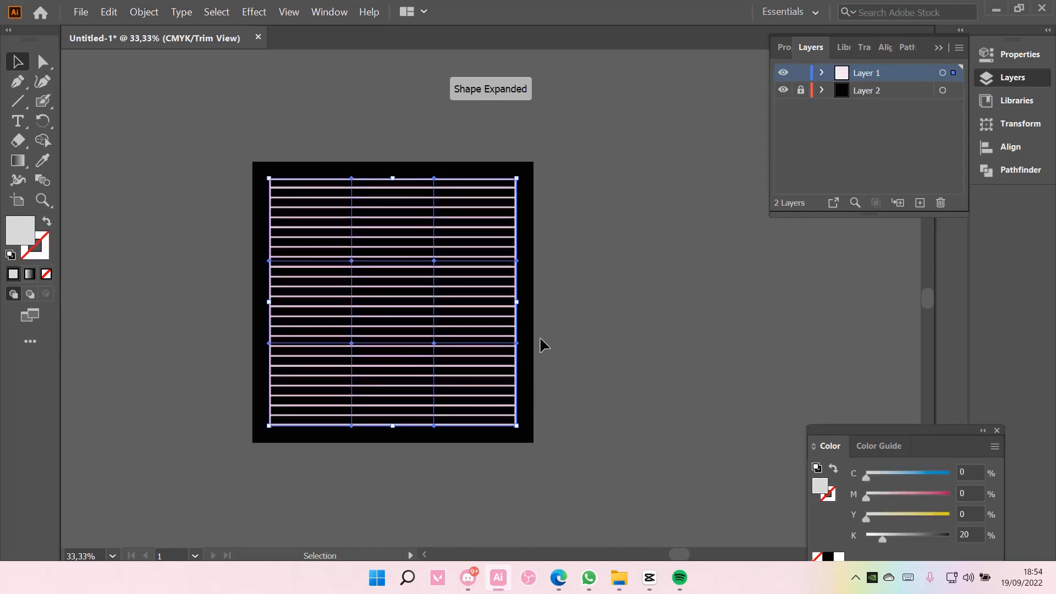
Try pulling the two right inner mesh points upward with Direct Selection, and undo the moves
left_click(43, 64)
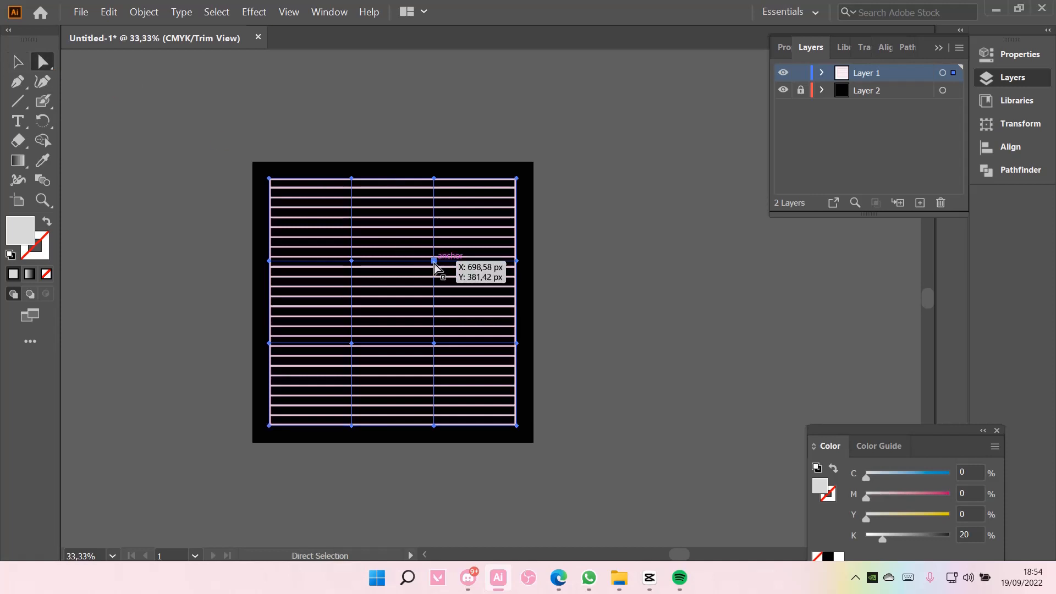
left_click_drag(435, 262, 435, 230)
key("ctrl+z")
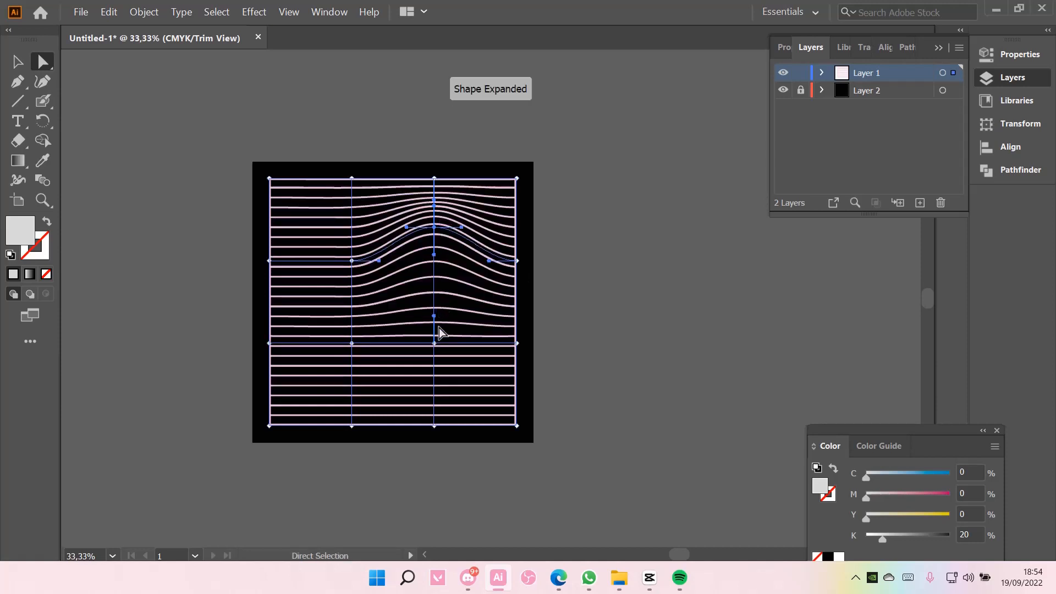
left_click_drag(437, 344, 434, 294)
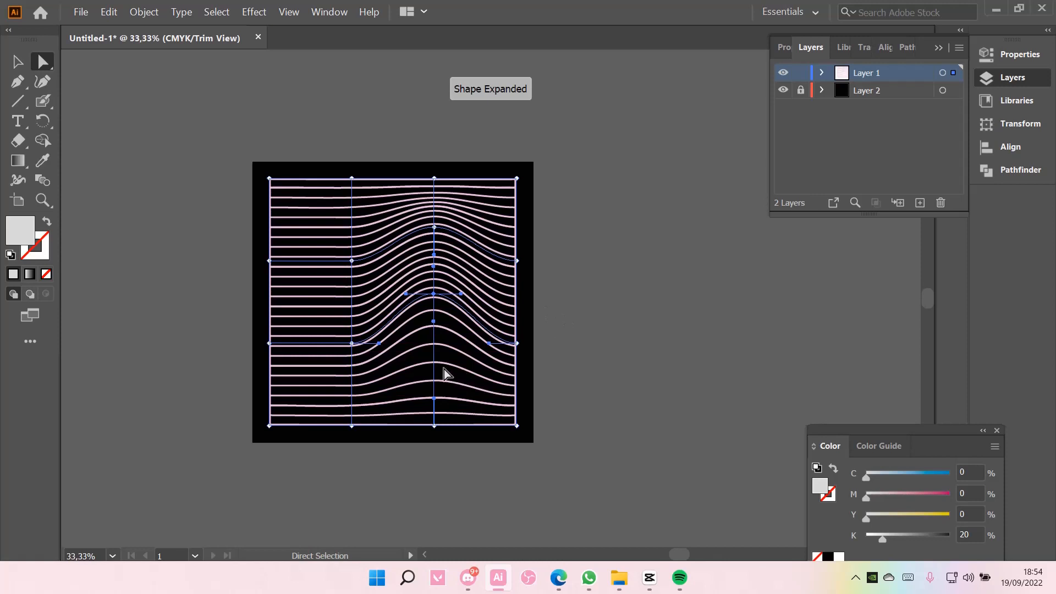
key("ctrl+z")
key("ctrl+z")
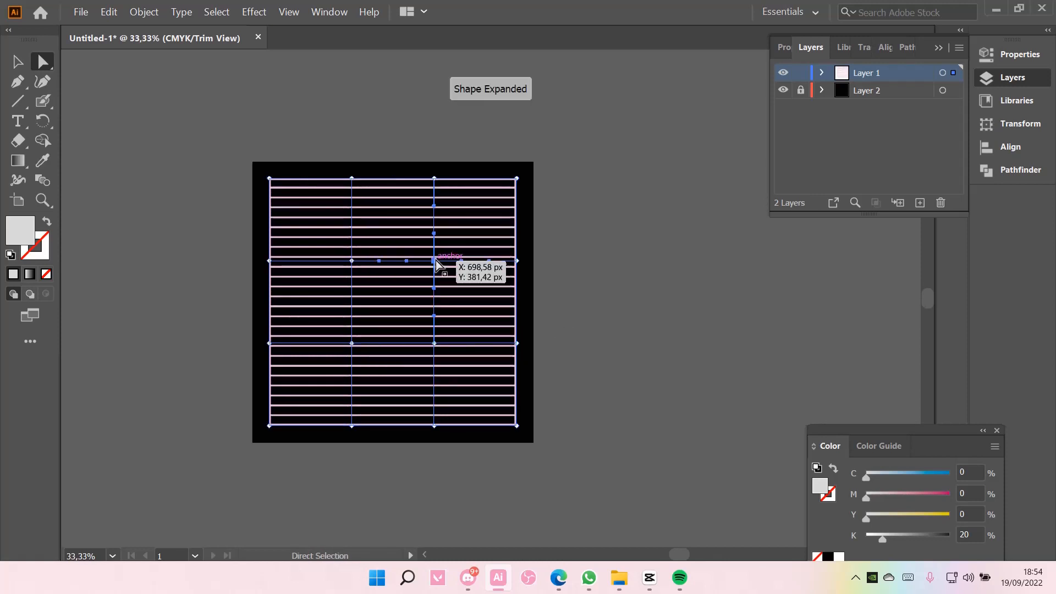
Raise both right inner mesh points and lower both left ones, the lower-left by about 176 px, to bend the lines into a wave
left_click_drag(435, 262, 434, 238)
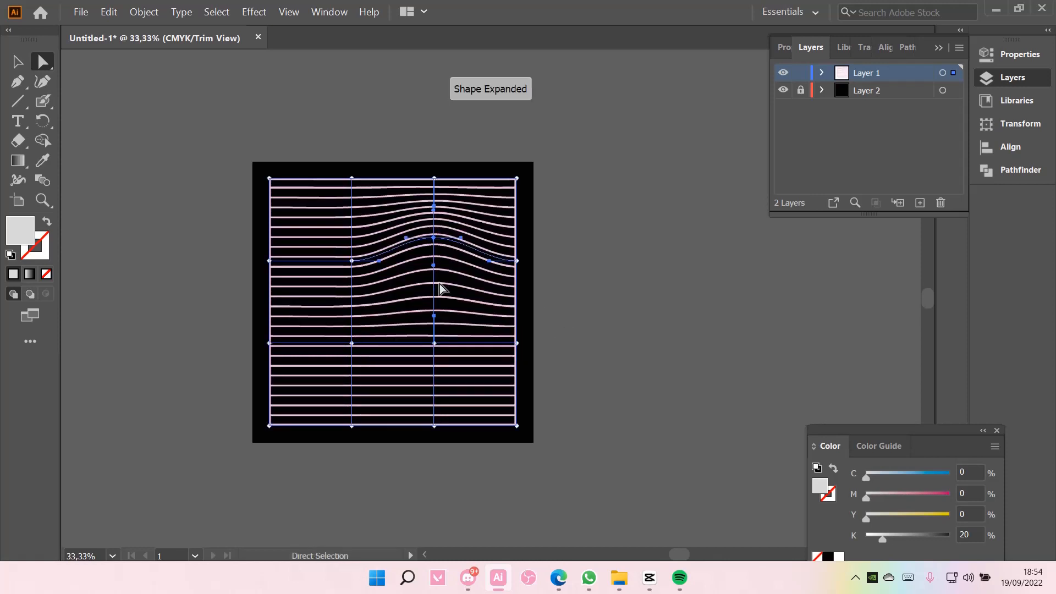
left_click_drag(434, 344, 434, 315)
left_click_drag(349, 348, 351, 389)
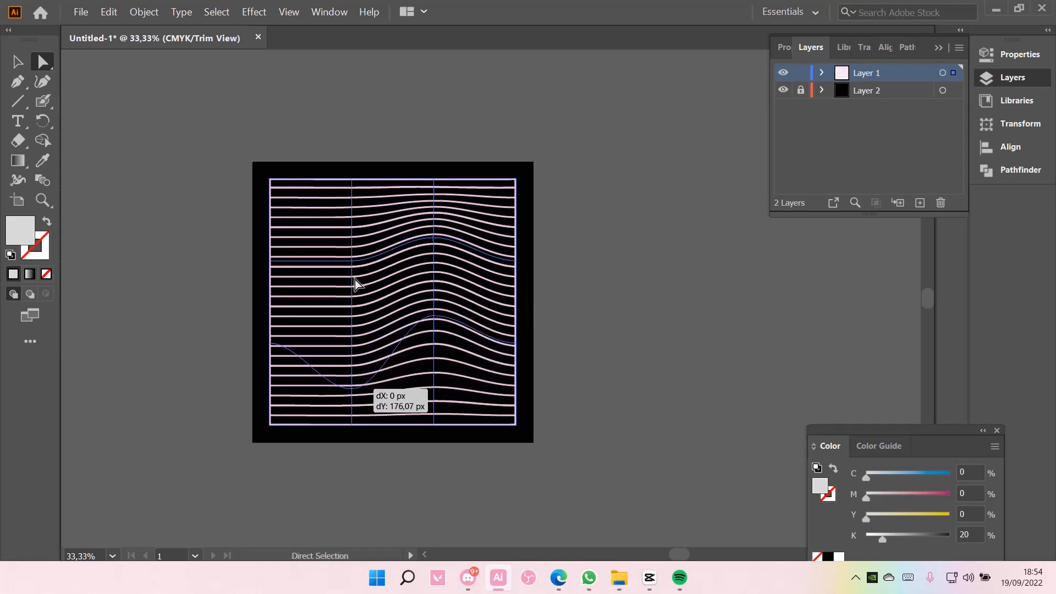
left_click_drag(352, 262, 352, 302)
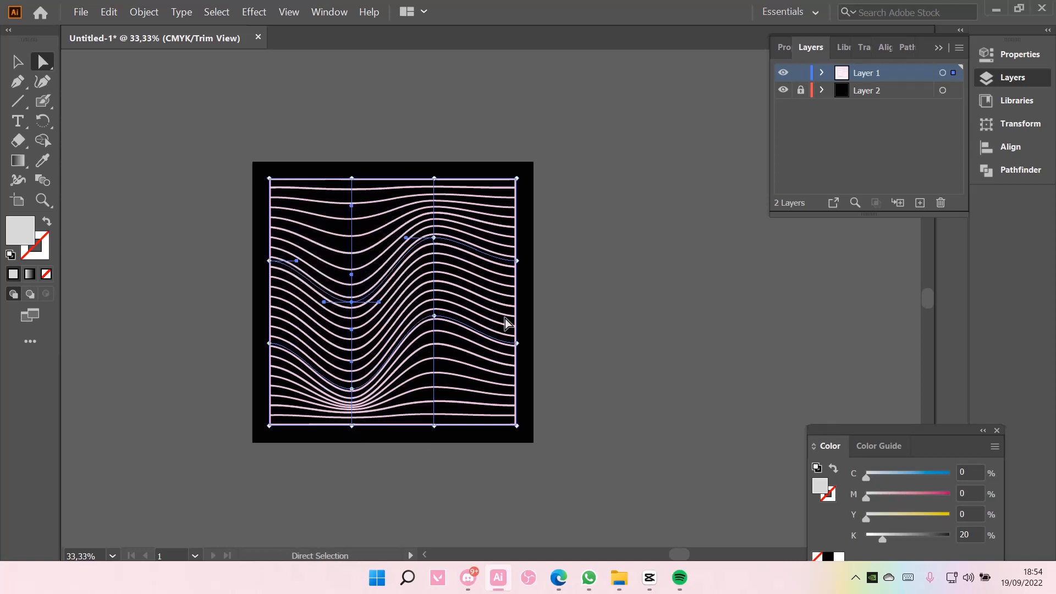
Shift the lower-right inner mesh point left and move the upper-right one slightly right and down to skew the wave
left_click_drag(434, 316, 405, 315)
left_click(576, 310)
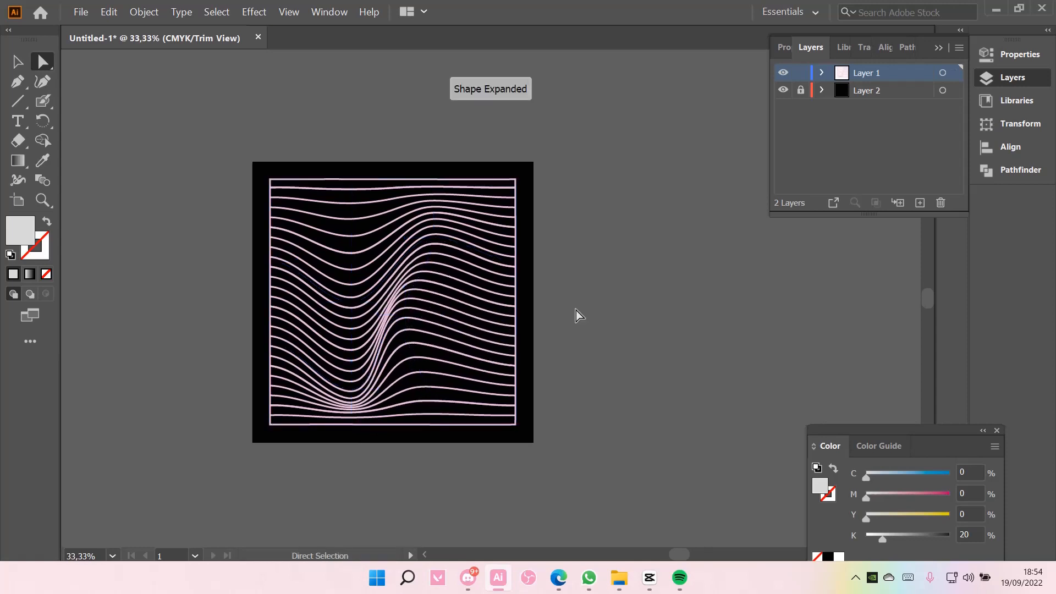
left_click(443, 230)
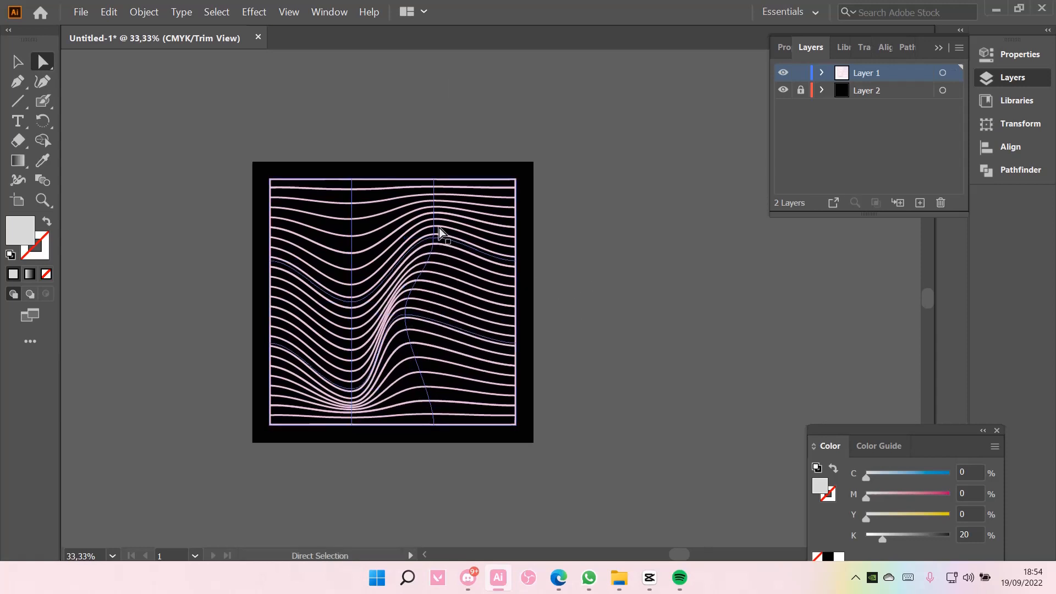
left_click_drag(434, 233, 451, 243)
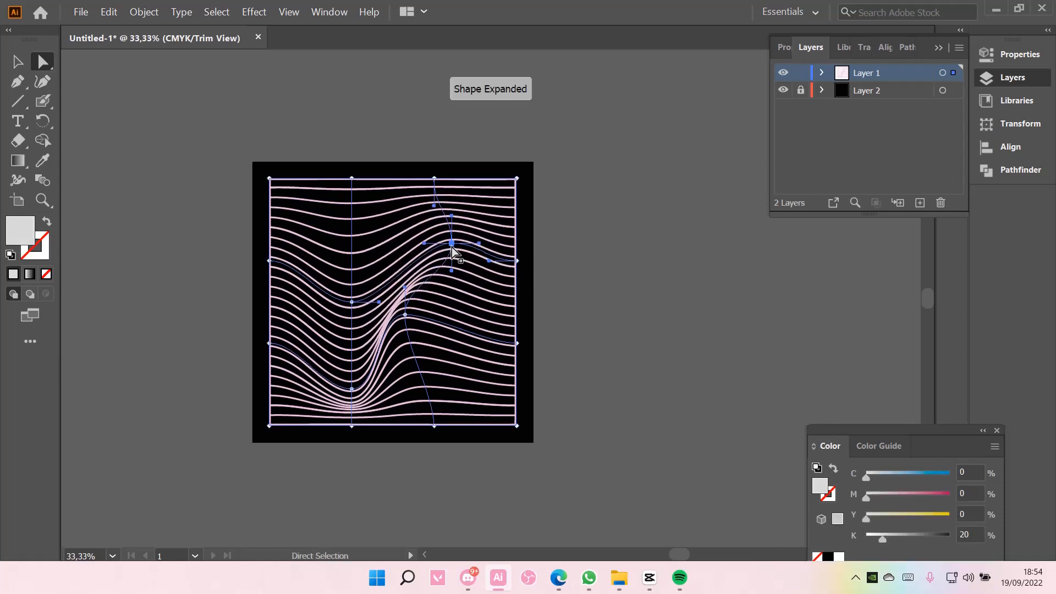
Swing the upper handle of the upper-left inner mesh point sideways to curve the mesh, and deselect the artwork
left_click(351, 232)
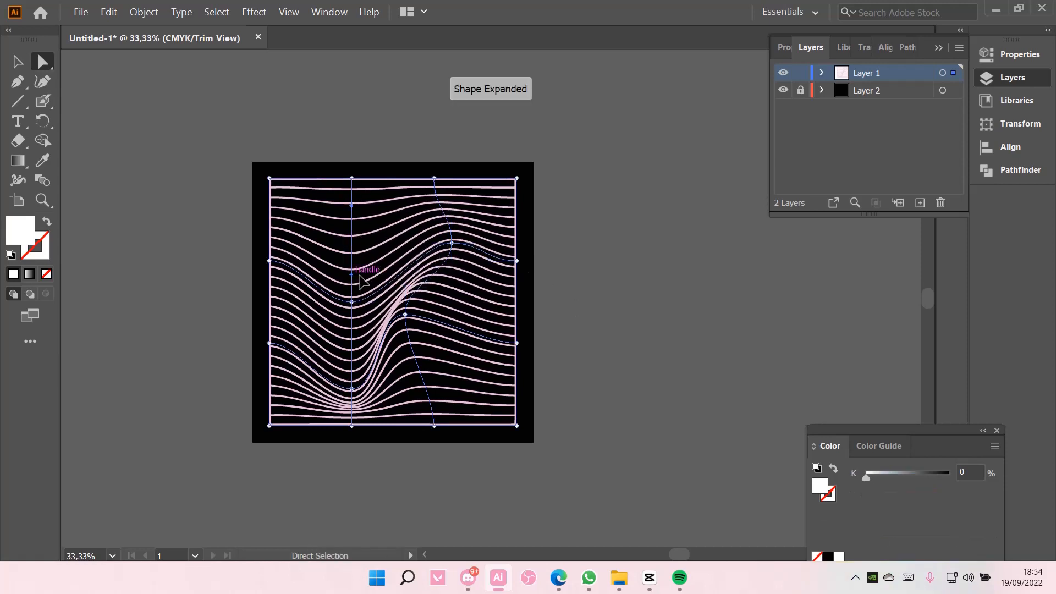
left_click_drag(359, 275, 341, 252)
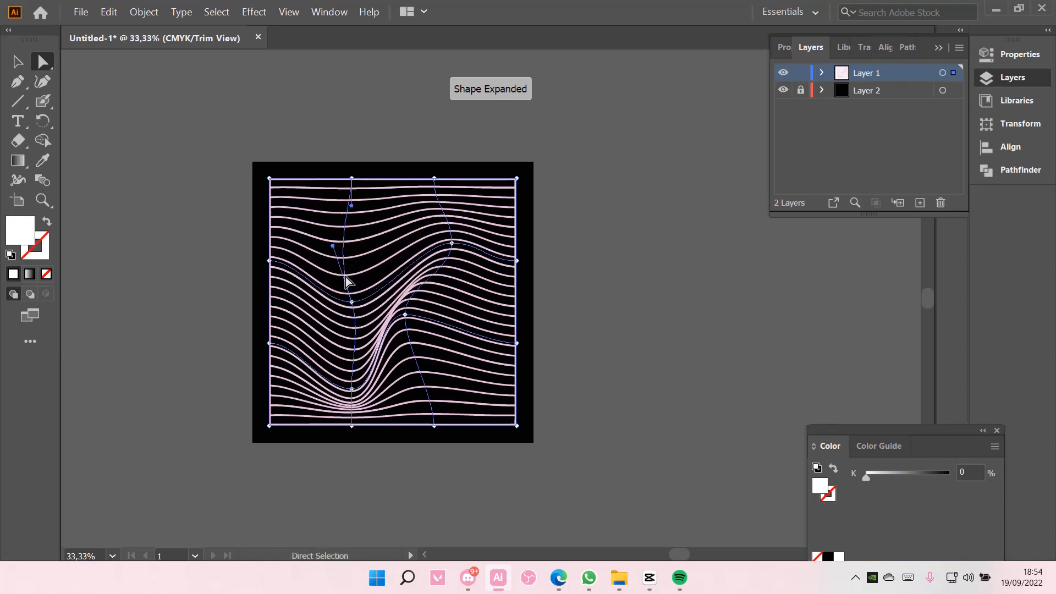
left_click(582, 262)
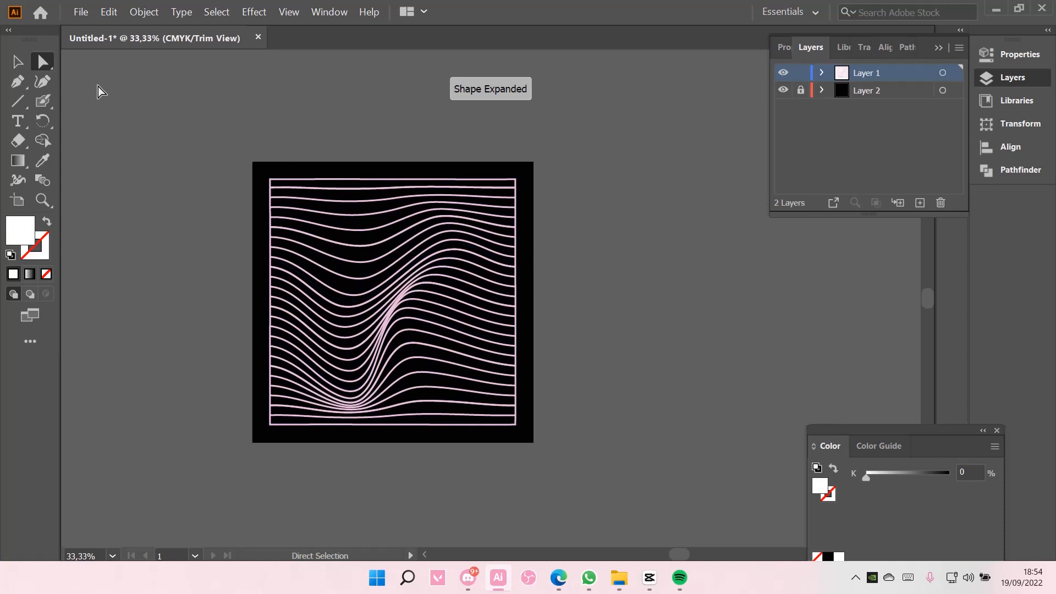
Select the warped line square and open the Outer Glow effect for it in Normal mode with the preview on
left_click(22, 62)
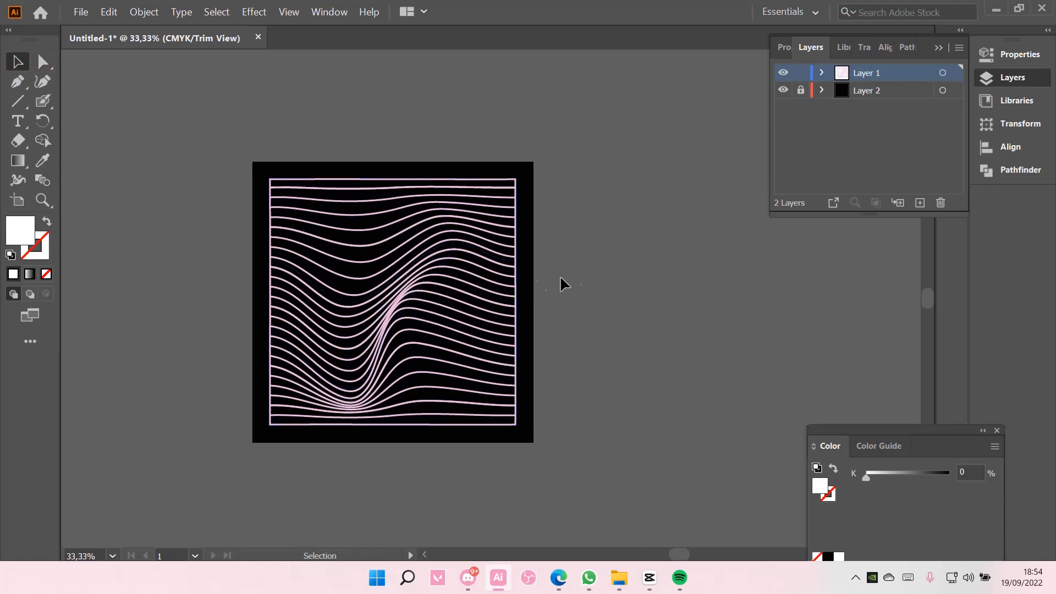
left_click(507, 285)
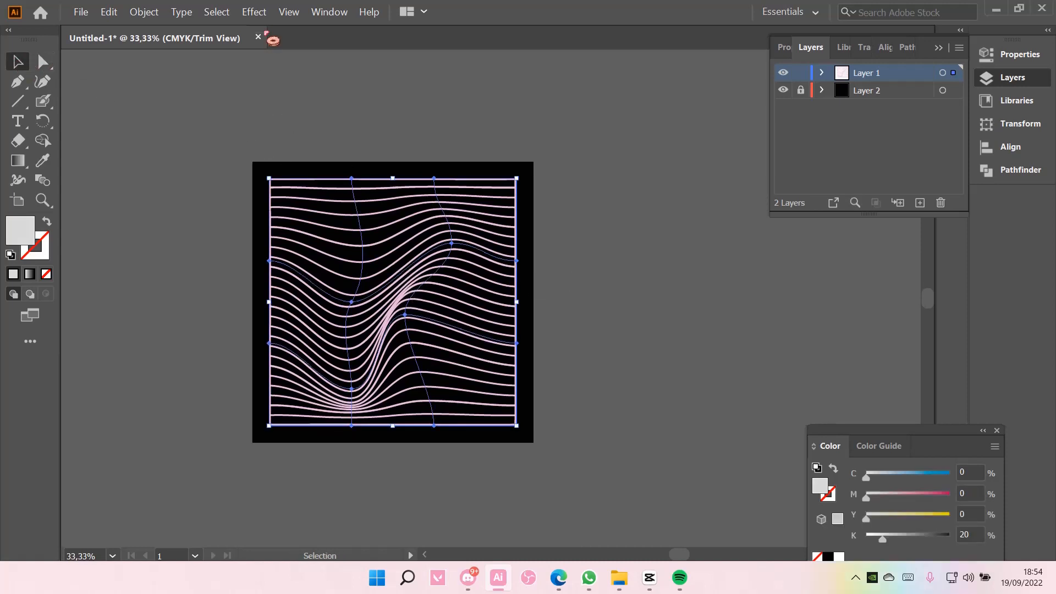
left_click(254, 12)
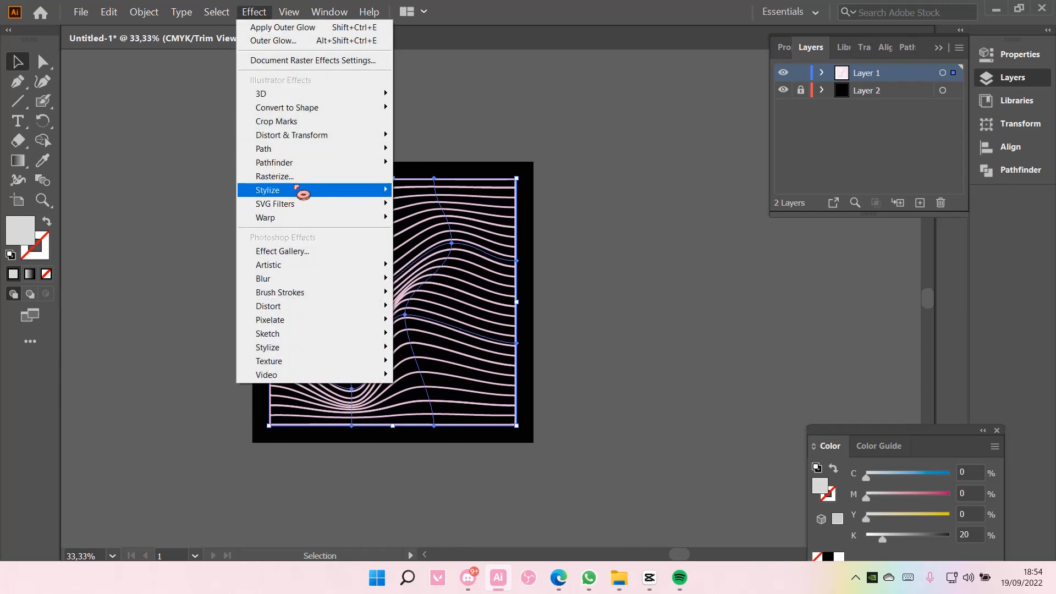
mouse_move(302, 192)
left_click(485, 234)
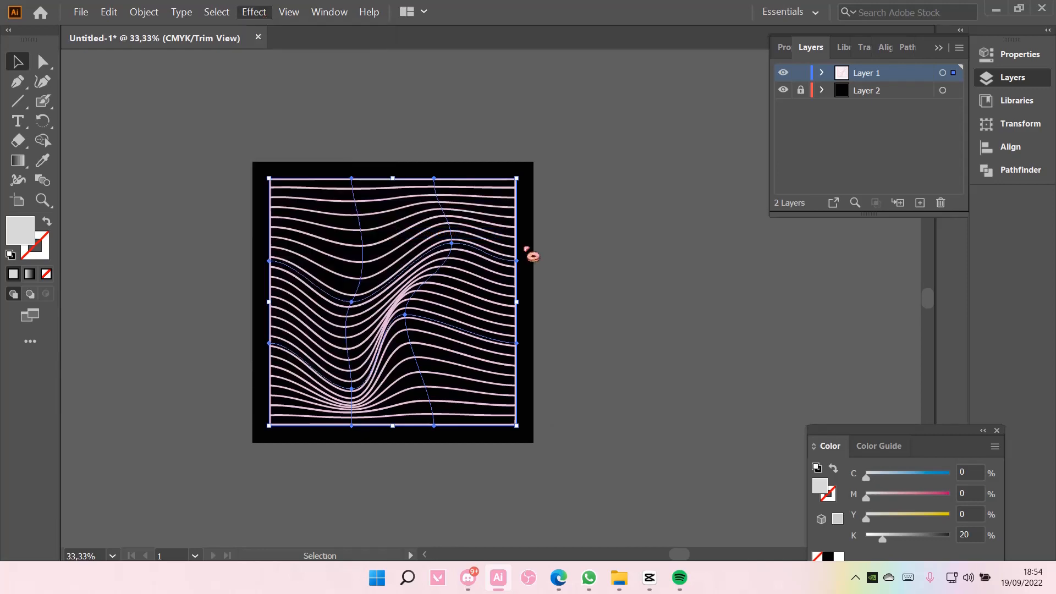
left_click(611, 308)
left_click(686, 311)
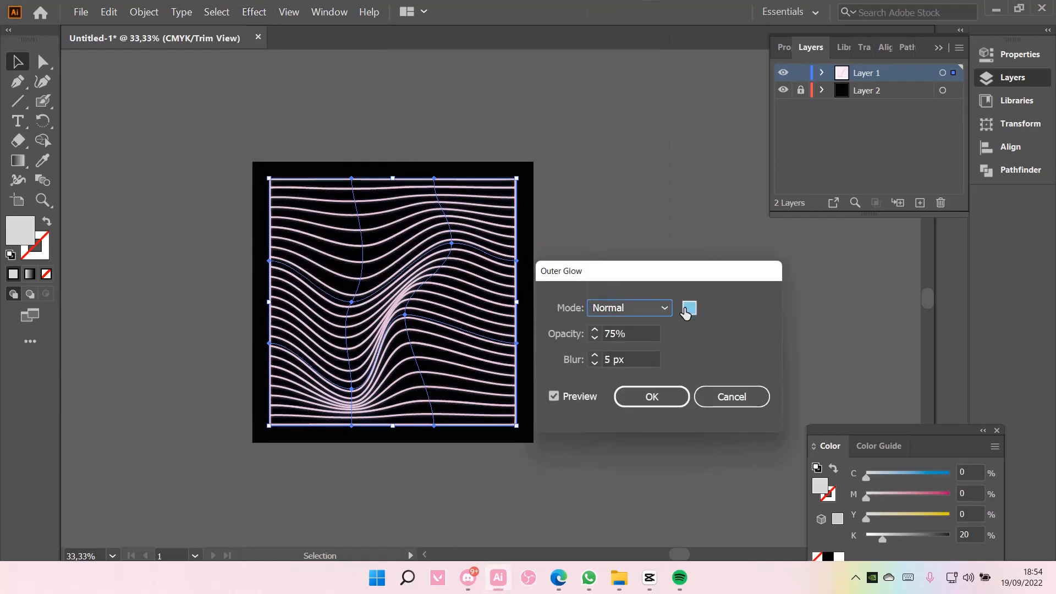
Set the outer glow colour to magenta ff00ff
left_click(690, 309)
type("b71cb7")
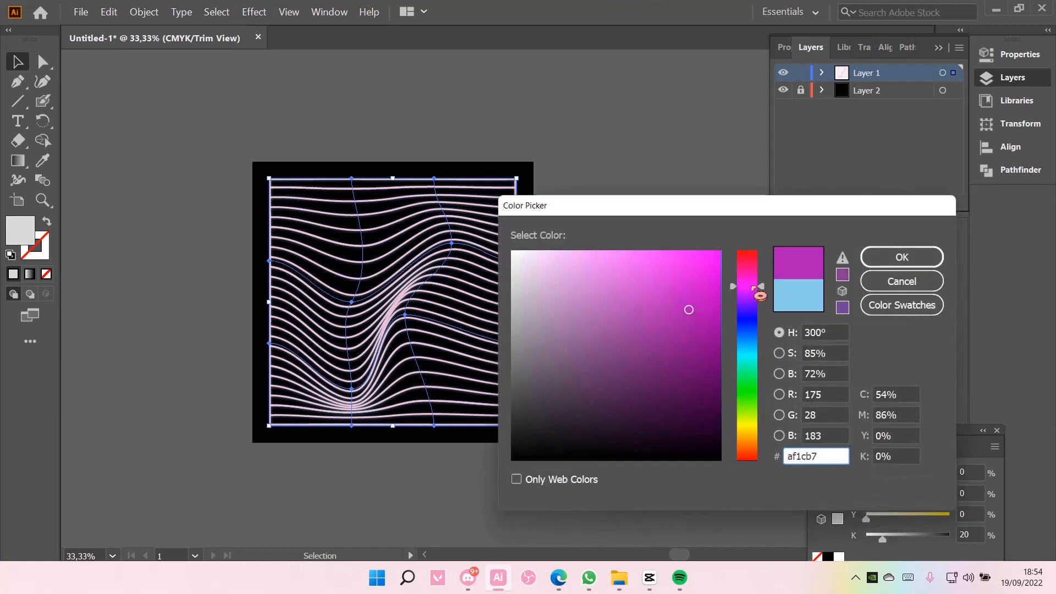
left_click_drag(689, 309, 721, 243)
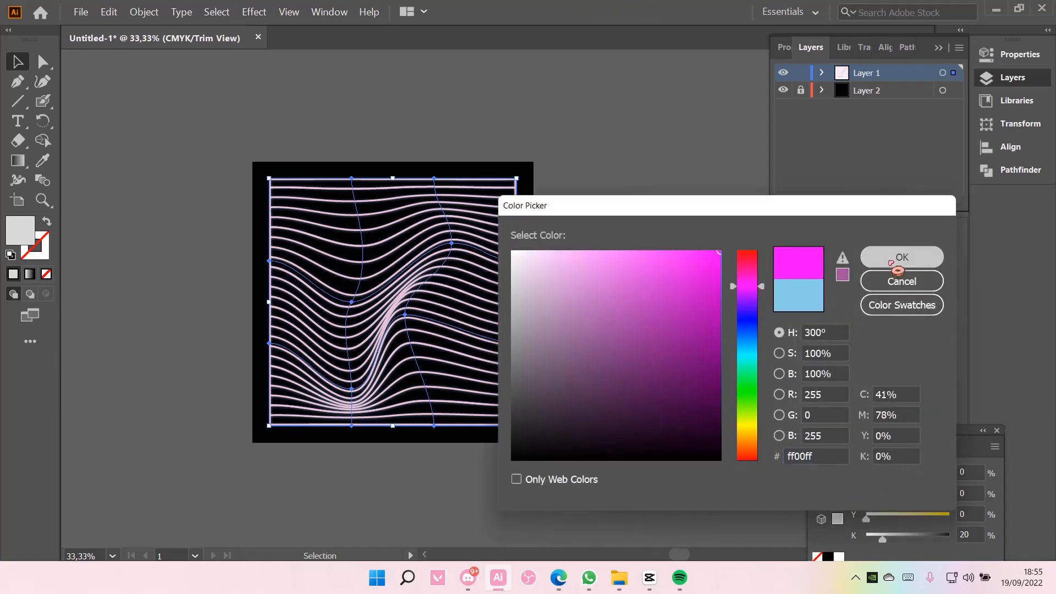
left_click(902, 257)
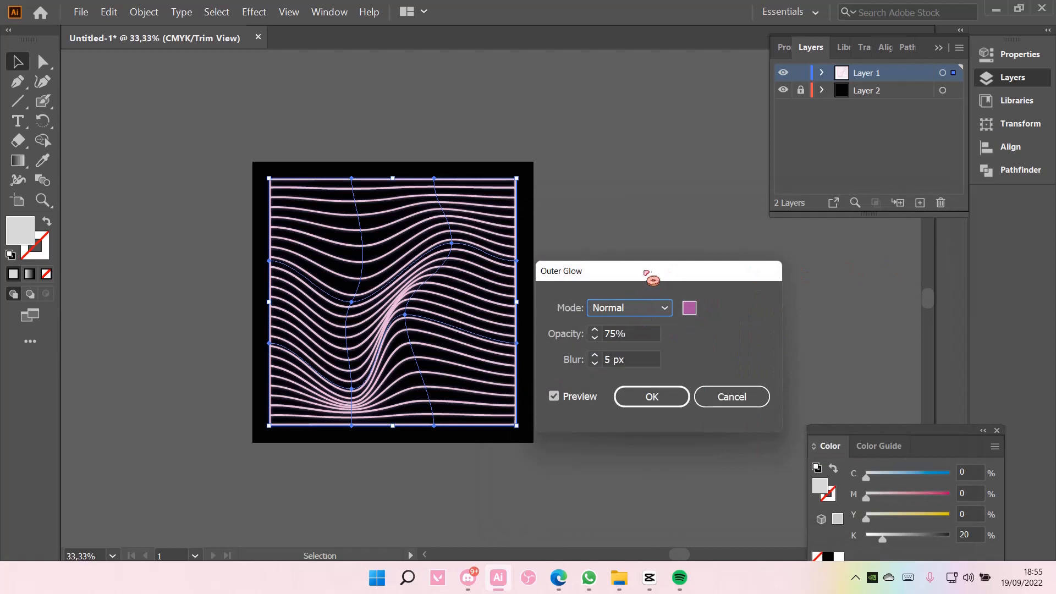
Change the outer glow colour to pink ff55eb and apply the glow to the warped square
left_click_drag(653, 280, 672, 282)
left_click(708, 310)
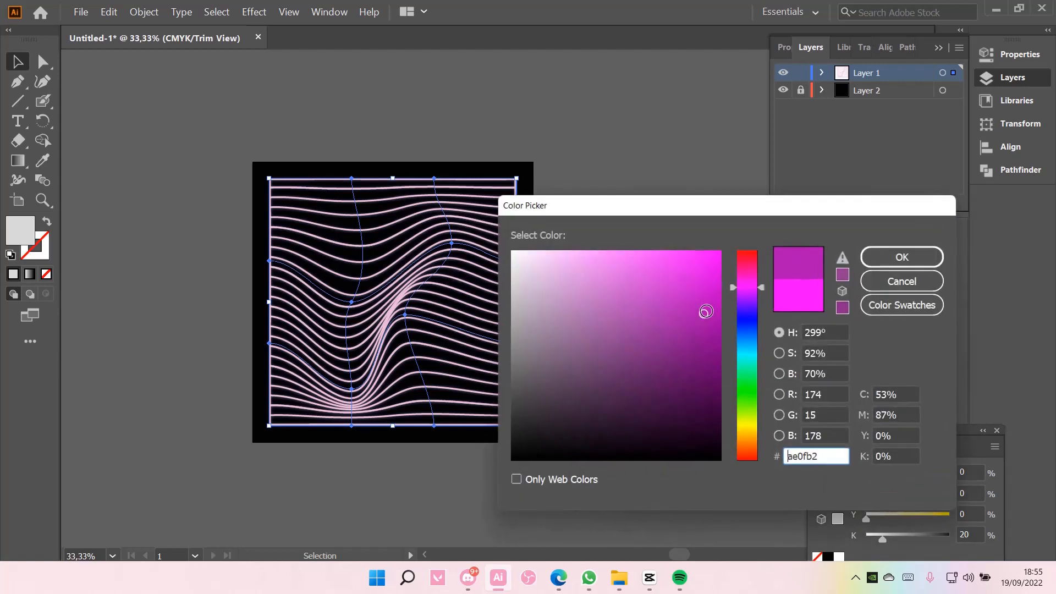
mouse_move(712, 253)
left_mouse_down()
mouse_move(575, 239)
mouse_move(653, 243)
left_mouse_up()
left_click_drag(754, 291, 754, 284)
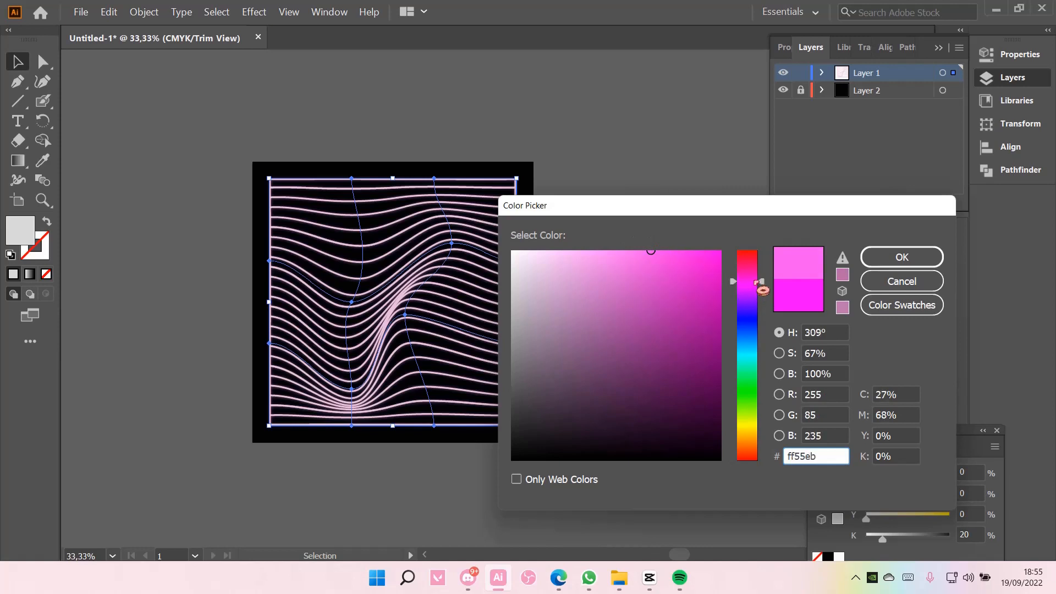
left_click(867, 259)
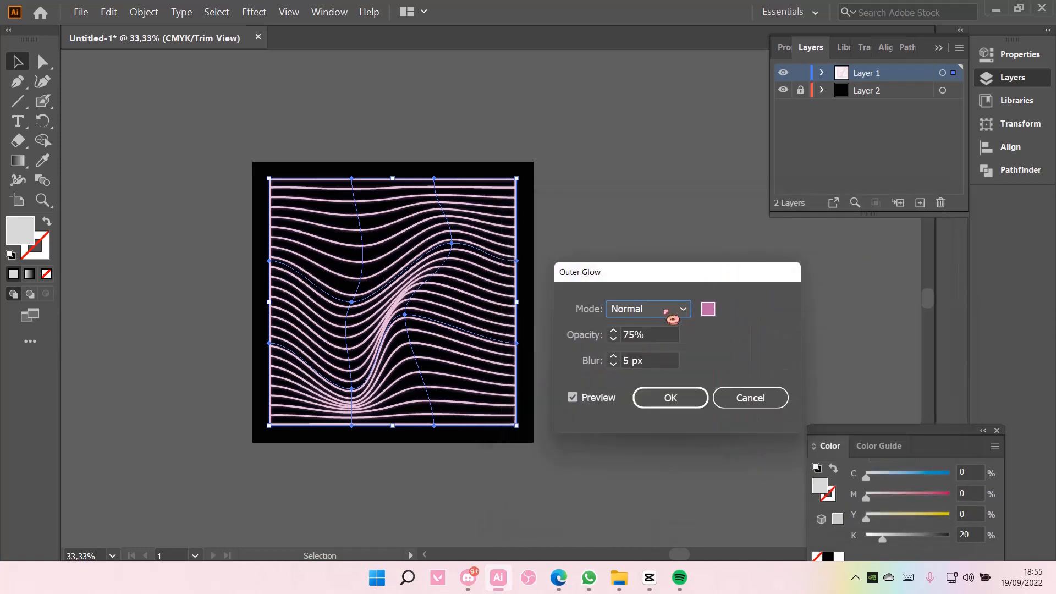
left_click(670, 397)
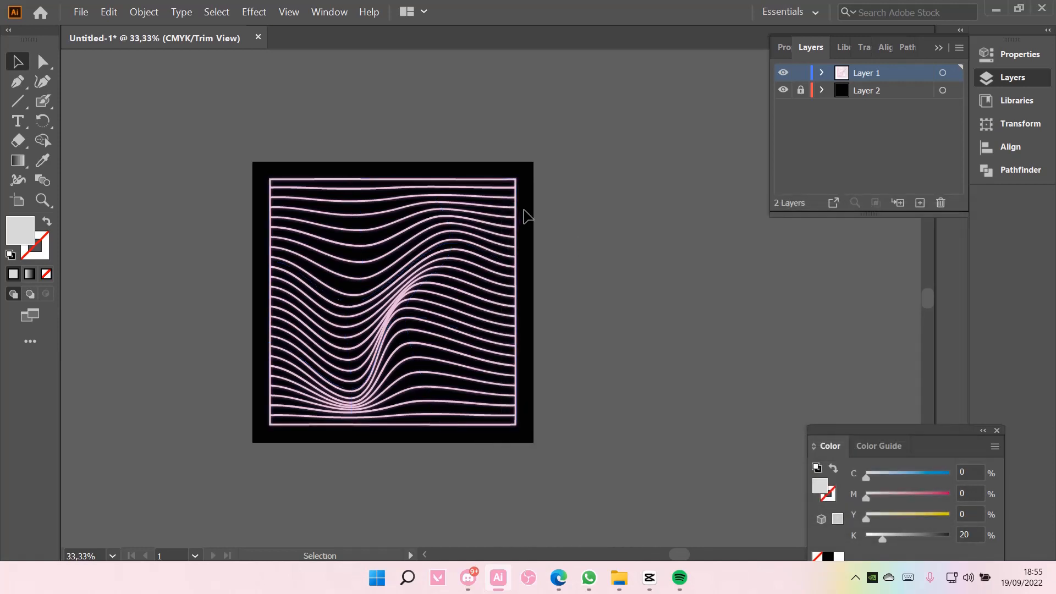
Add a second Outer Glow effect to the warped line square in Normal mode with a 6 px blur
left_click(263, 17)
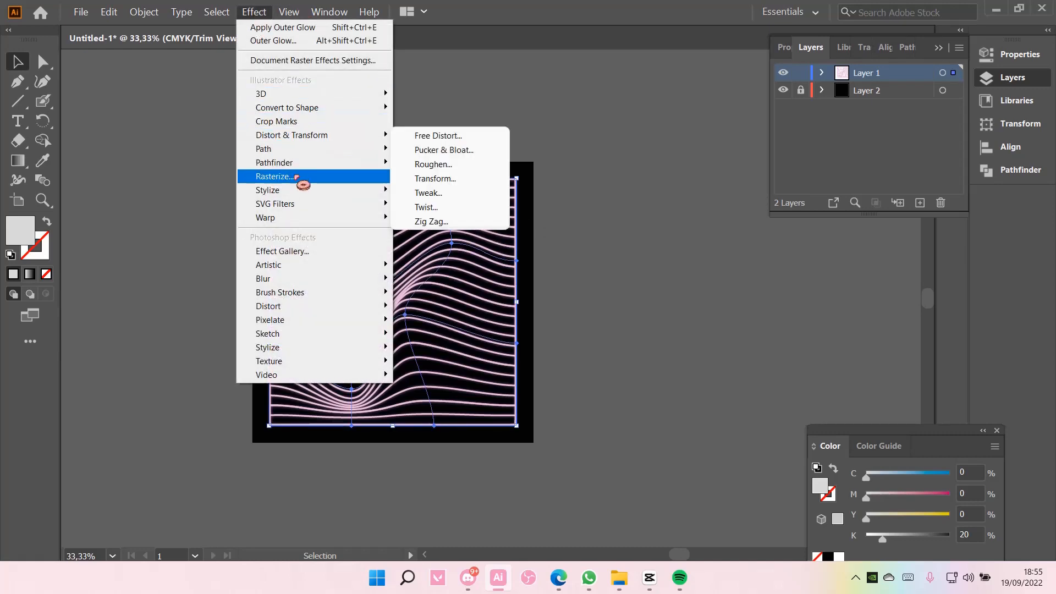
mouse_move(303, 190)
left_click(447, 234)
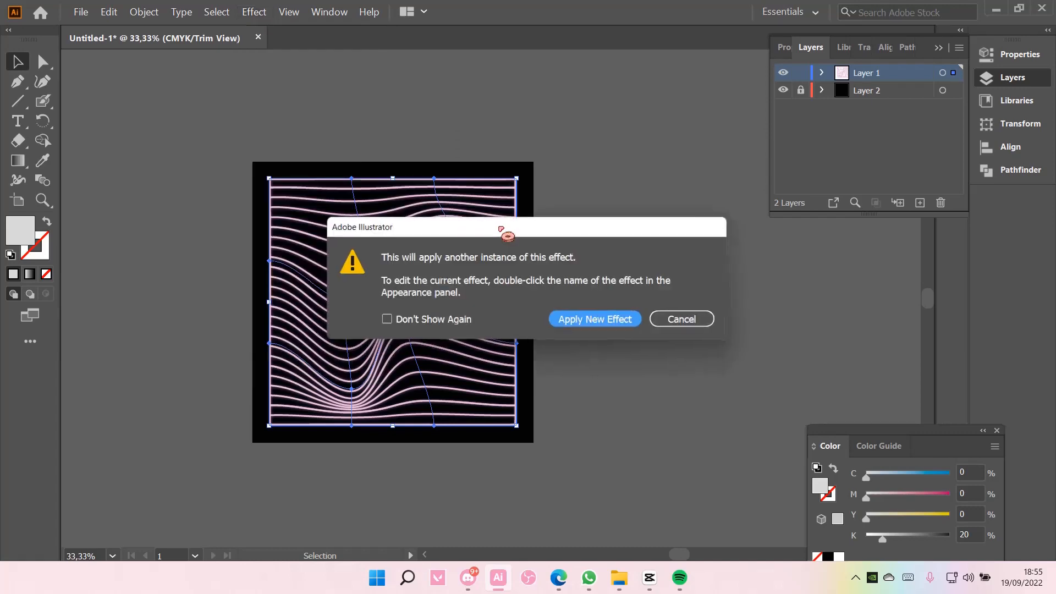
left_click(573, 320)
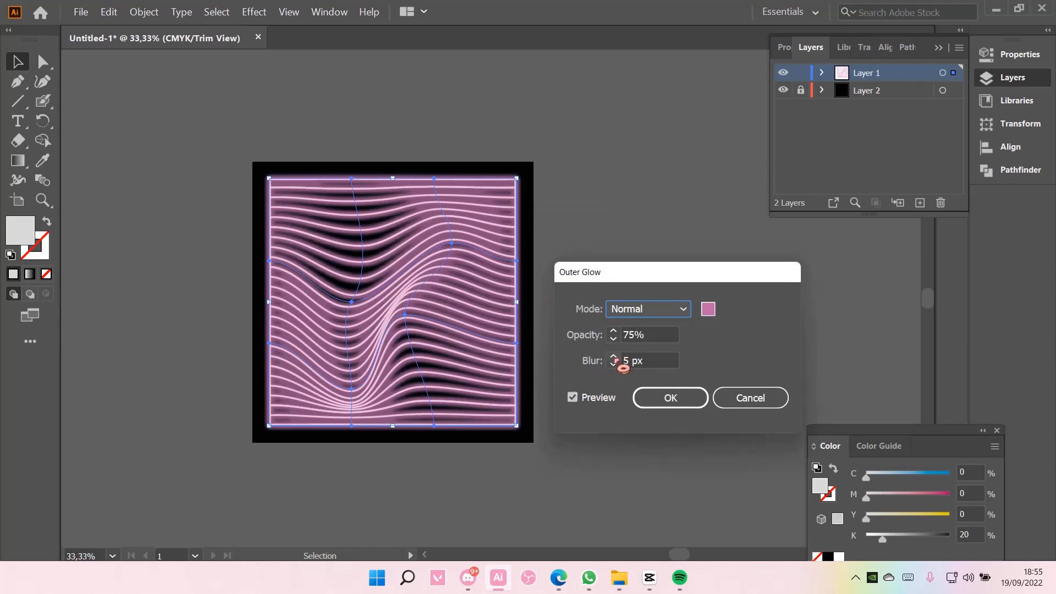
left_click(616, 361)
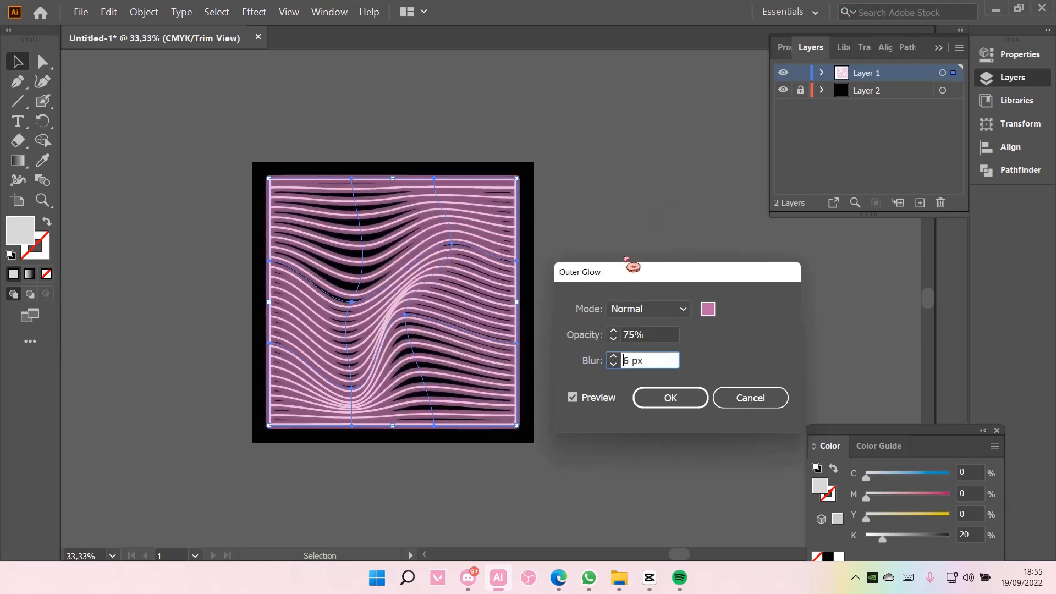
Set the second outer glow's colour to hot pink f408b7
left_click(709, 310)
left_click_drag(750, 299, 718, 254)
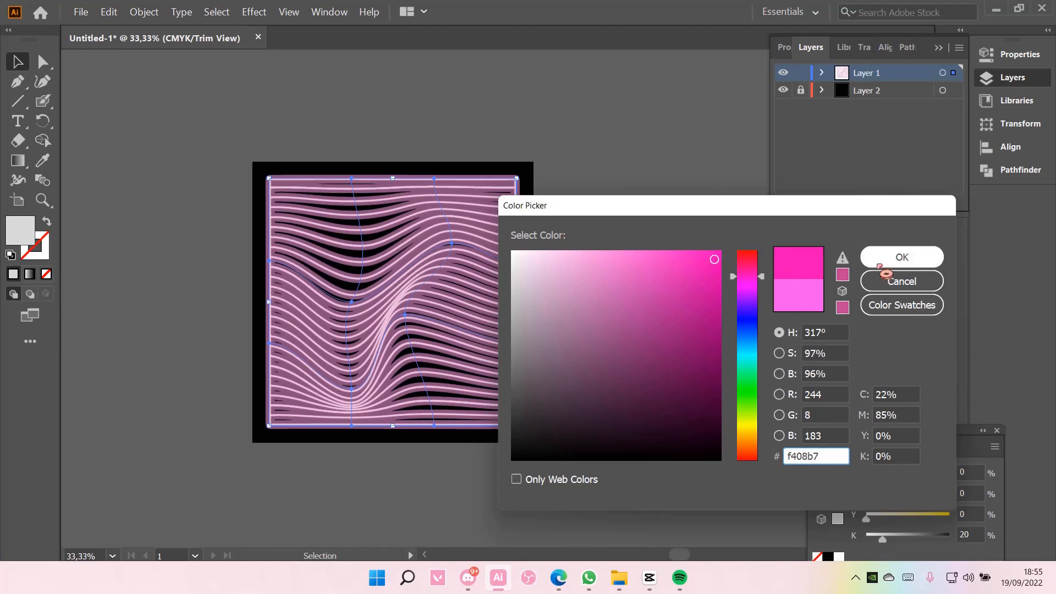
left_click(887, 258)
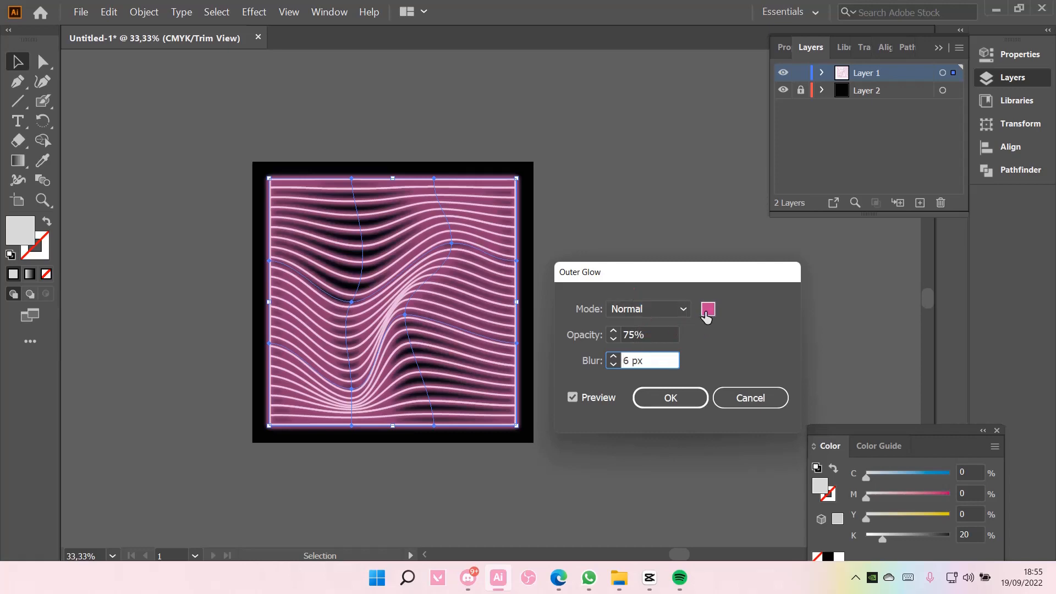
Adjust the second glow's colour to a brighter, more saturated pink, apply the effect and deselect the artwork
left_click(708, 311)
left_click_drag(705, 300, 724, 238)
left_click(873, 257)
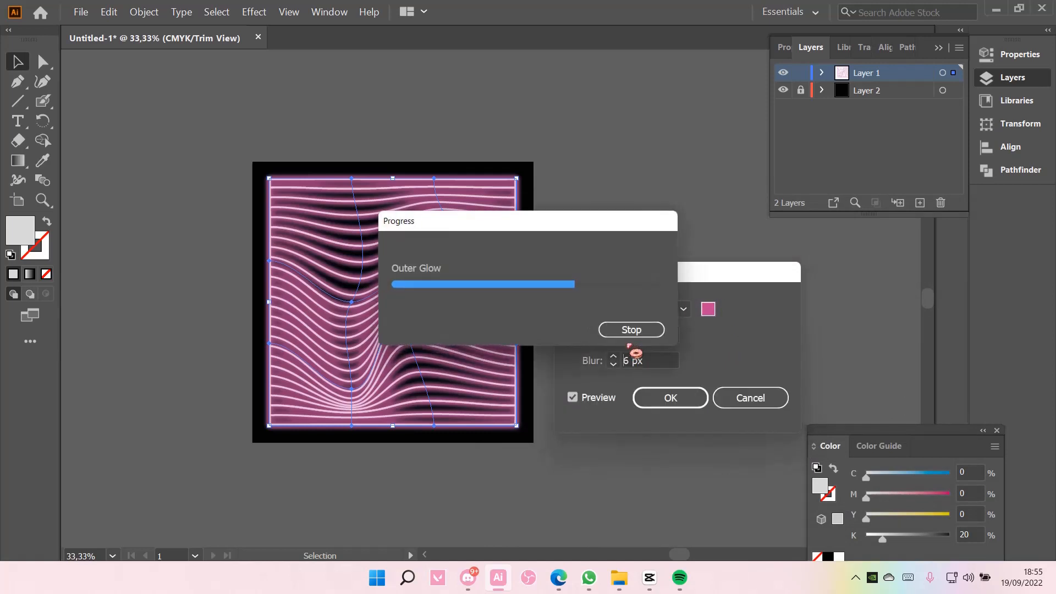
left_click(666, 399)
left_click(659, 340)
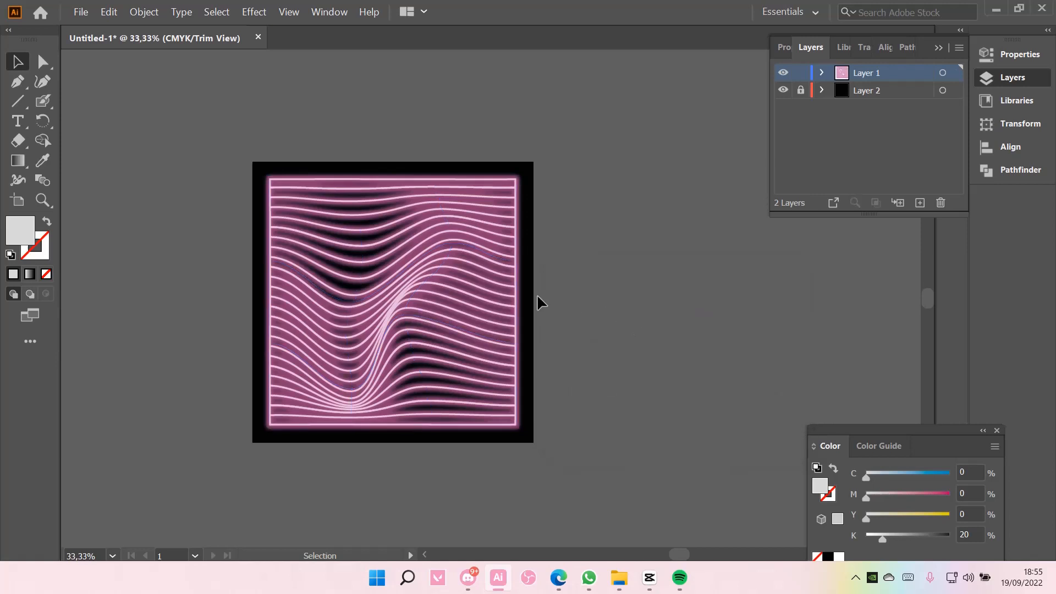
Expand the appearance of the glowing warped square and deselect it
left_click(500, 292)
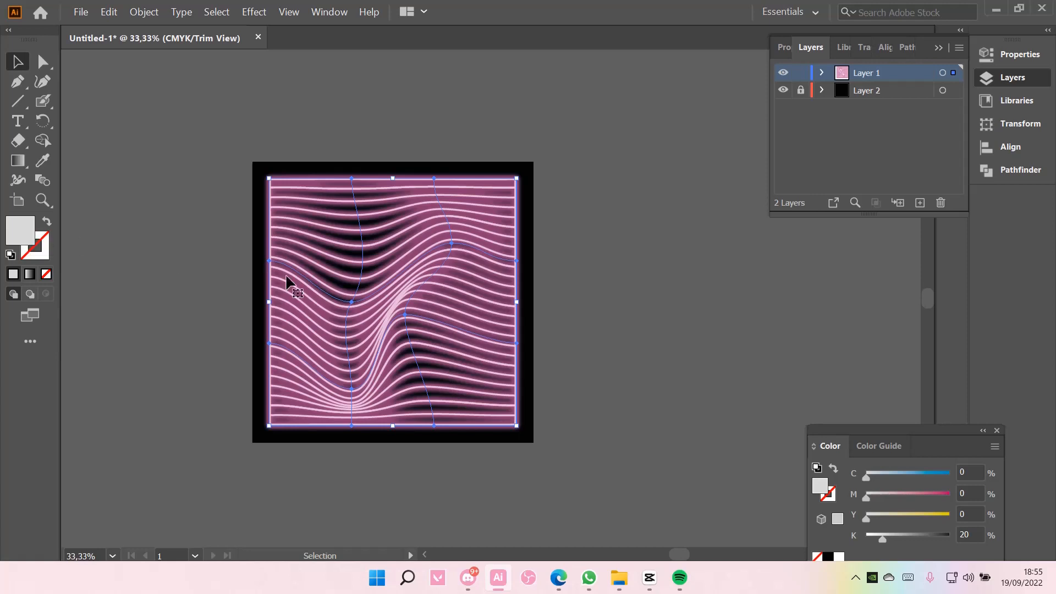
left_click(145, 12)
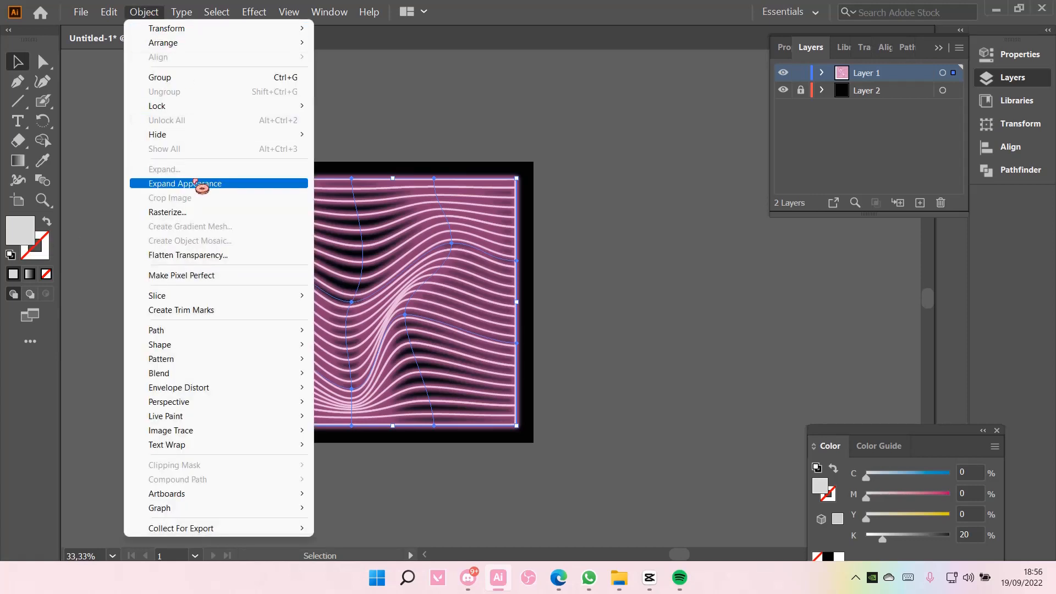
left_click(202, 183)
left_click(181, 205)
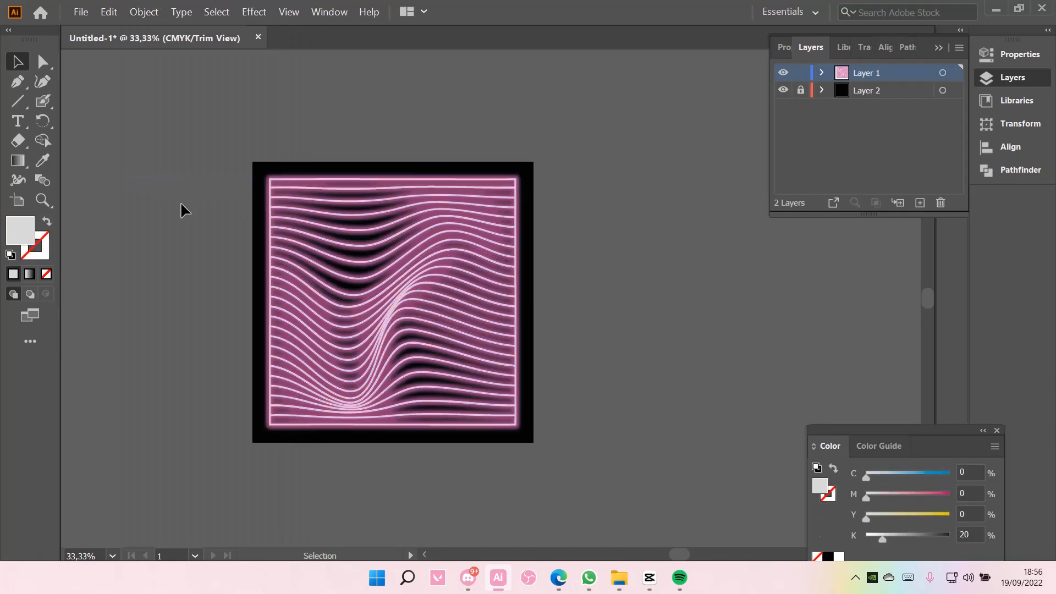